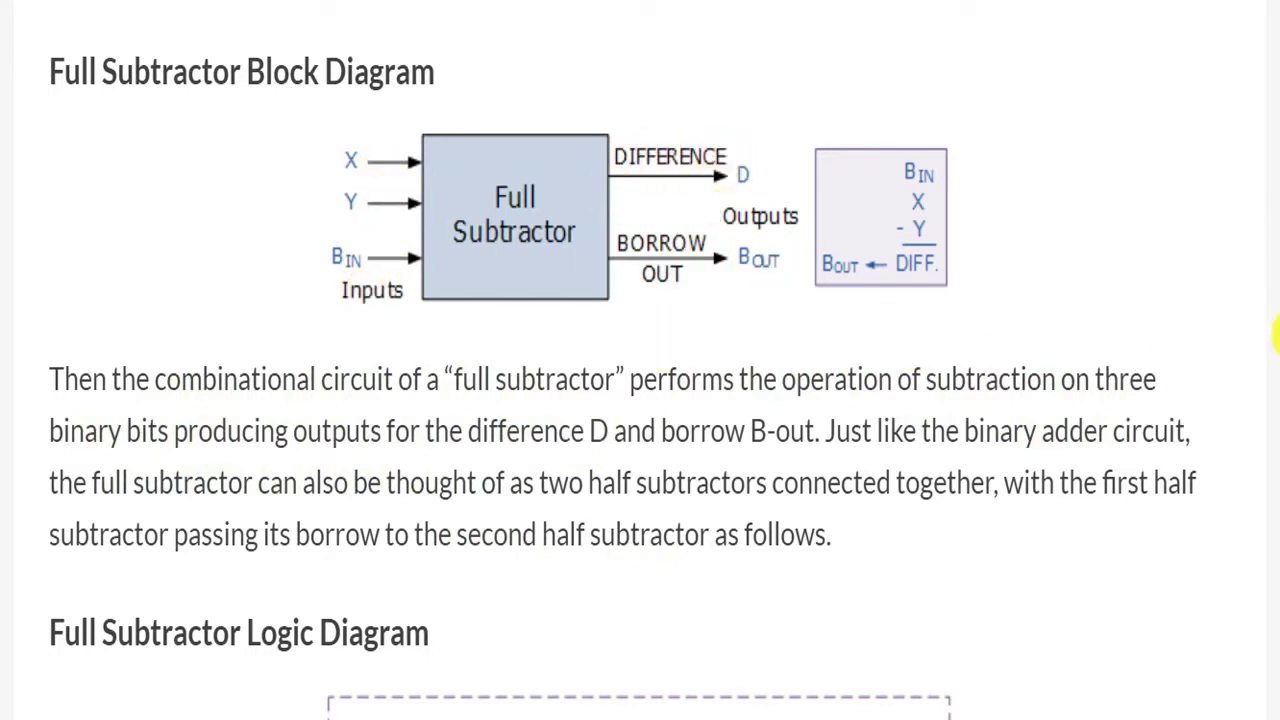
Step: Scroll the Electronics Tutorials article down to the Full Subtractor Logic Diagram and Truth Table
scroll(640, 400, "down", 5)
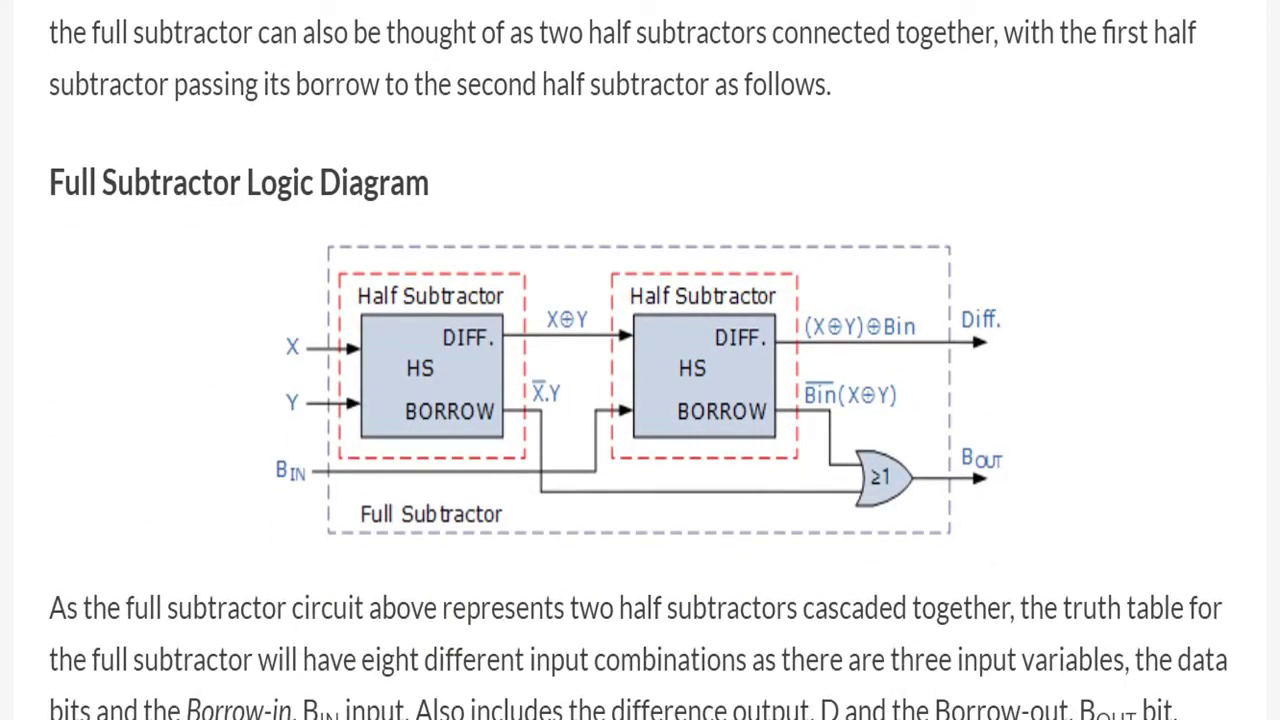
scroll(640, 400, "down", 1)
scroll(640, 400, "down", 5)
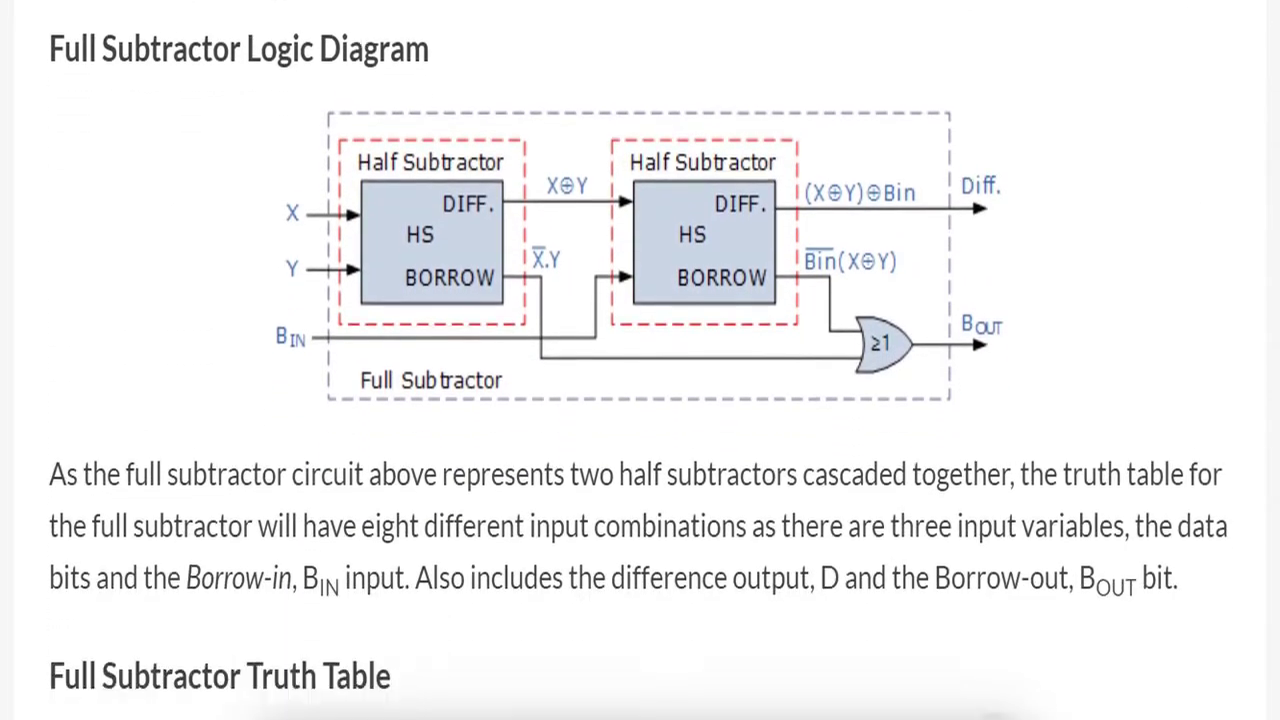
scroll(640, 400, "down", 3)
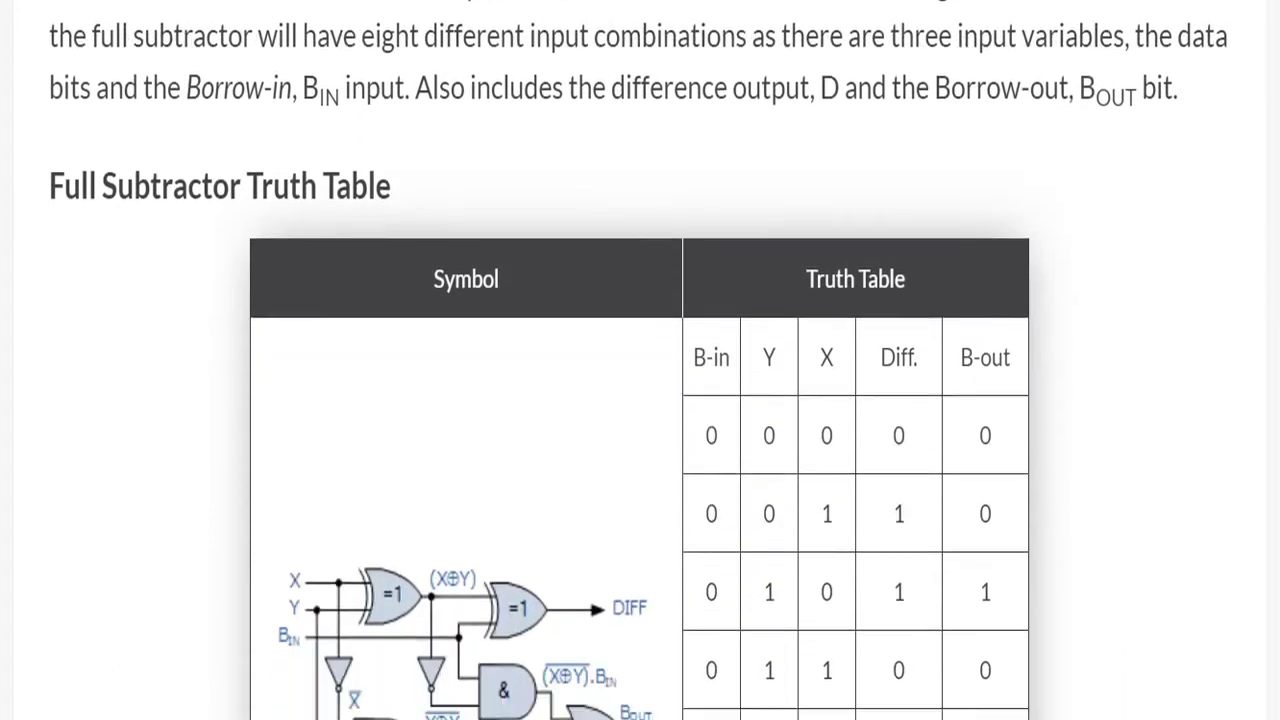
scroll(640, 400, "down", 1)
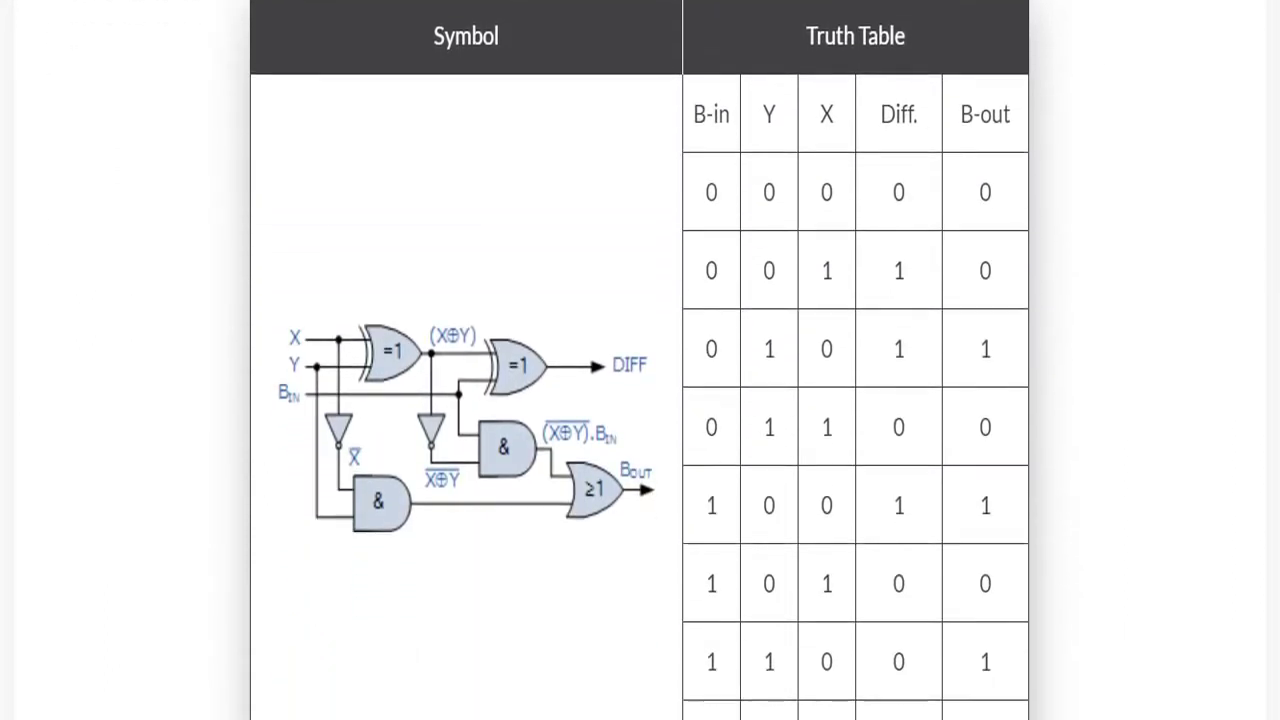
scroll(640, 400, "down", 1)
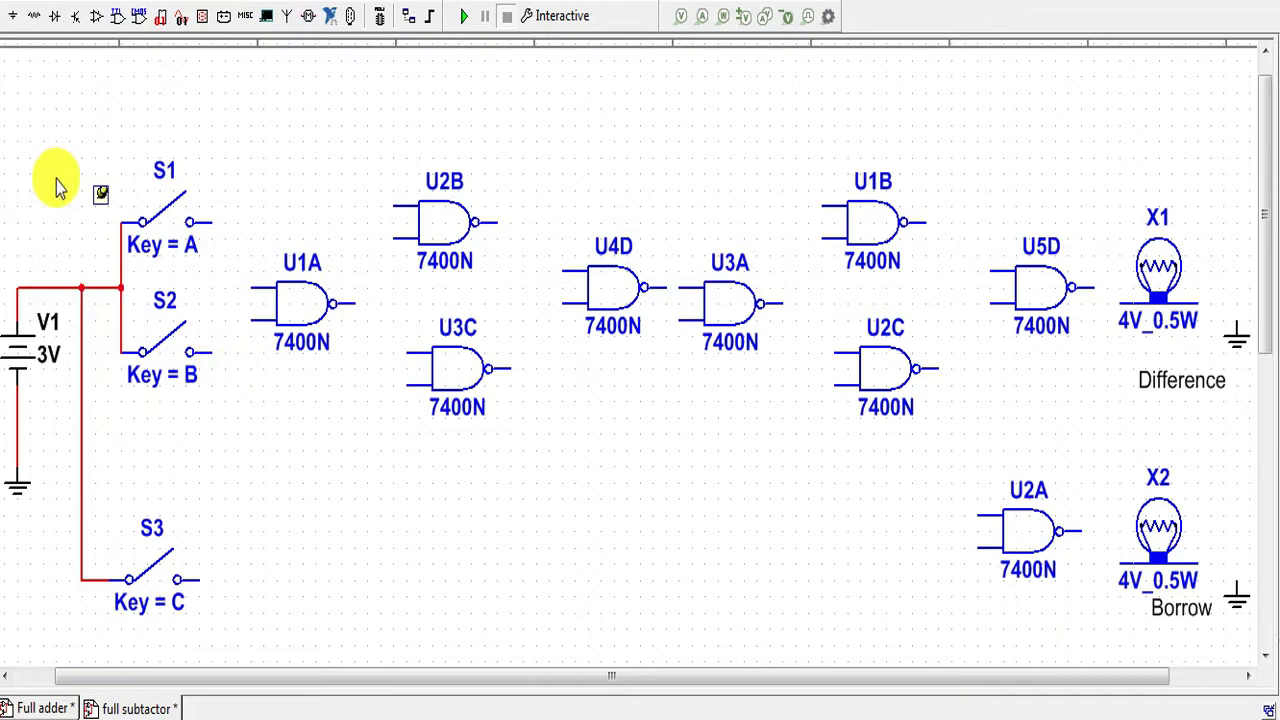
Step: Wire switches S1 and S2 to the upper and lower inputs of gate U1A
left_click(211, 226)
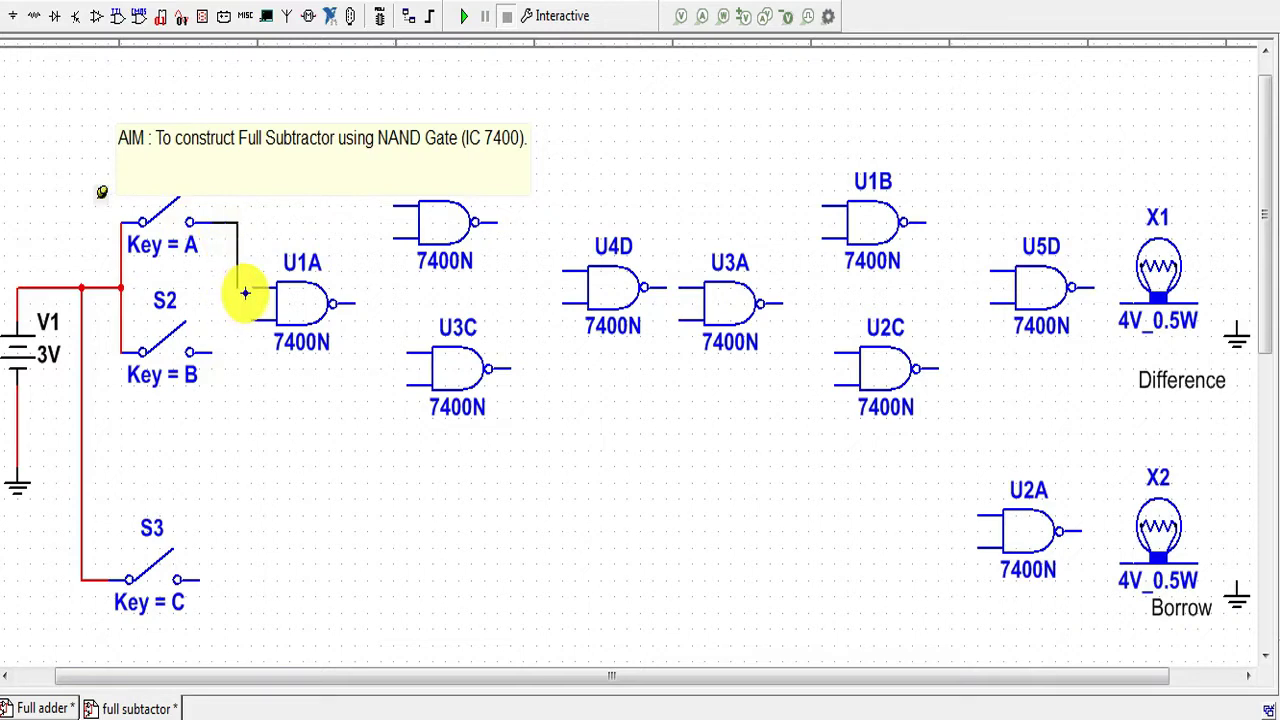
left_click(251, 288)
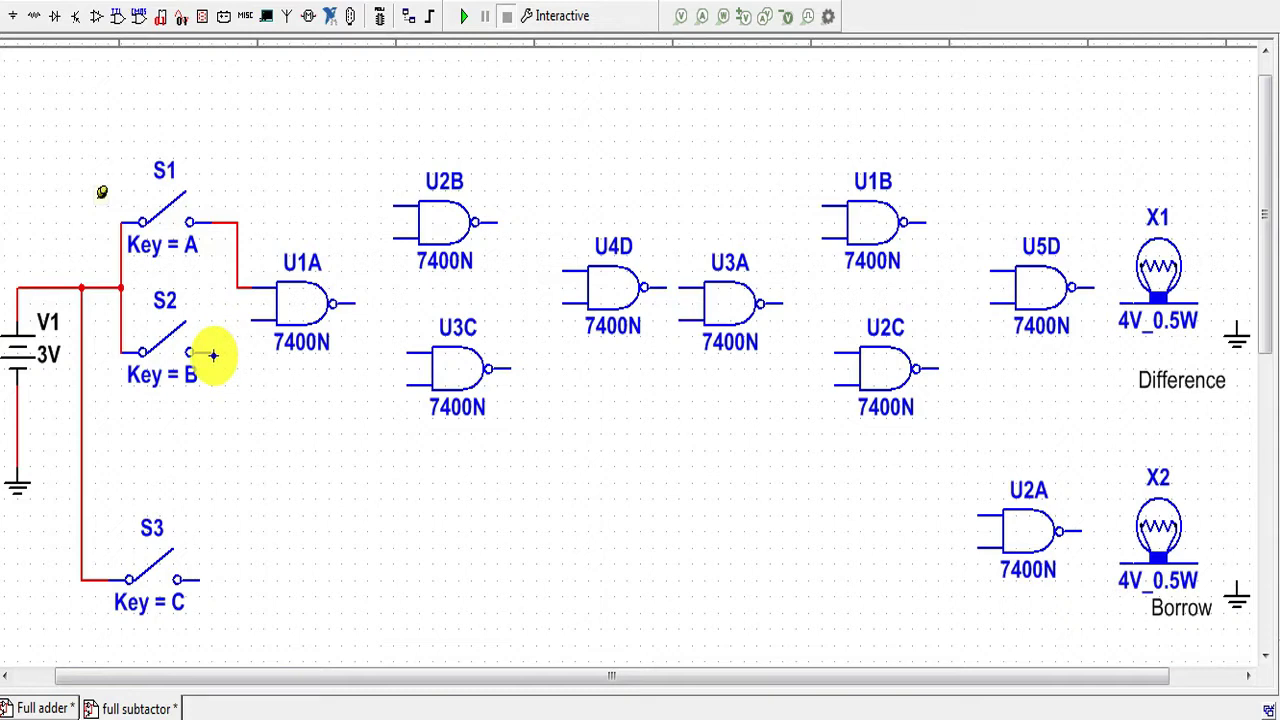
left_click(213, 354)
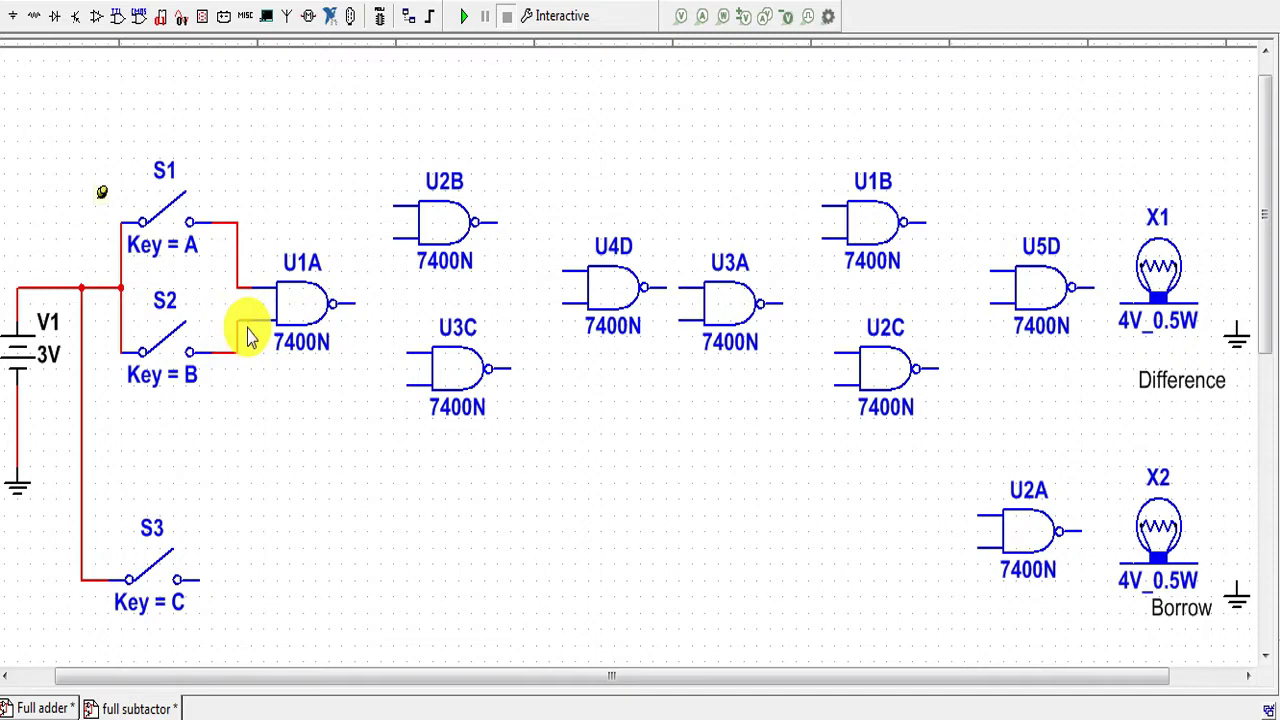
left_click(256, 321)
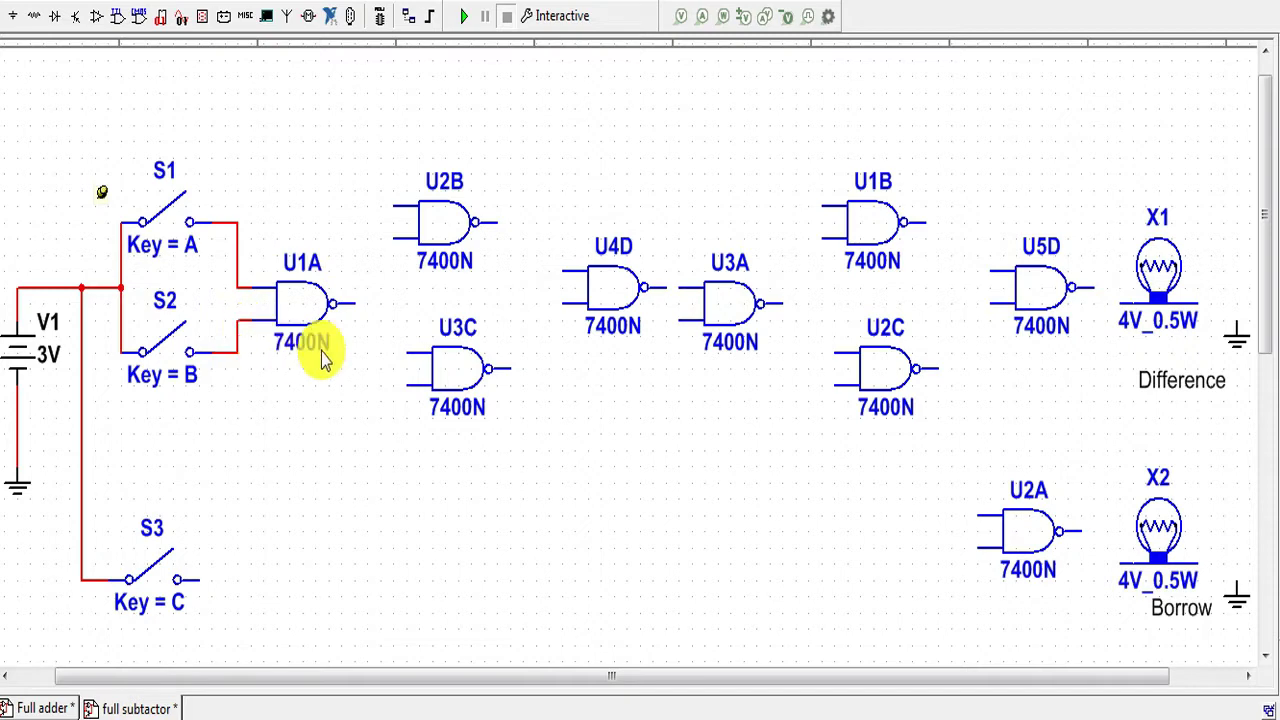
Step: Route U1A's output to U2B's lower input and U3C's upper input
left_click(353, 304)
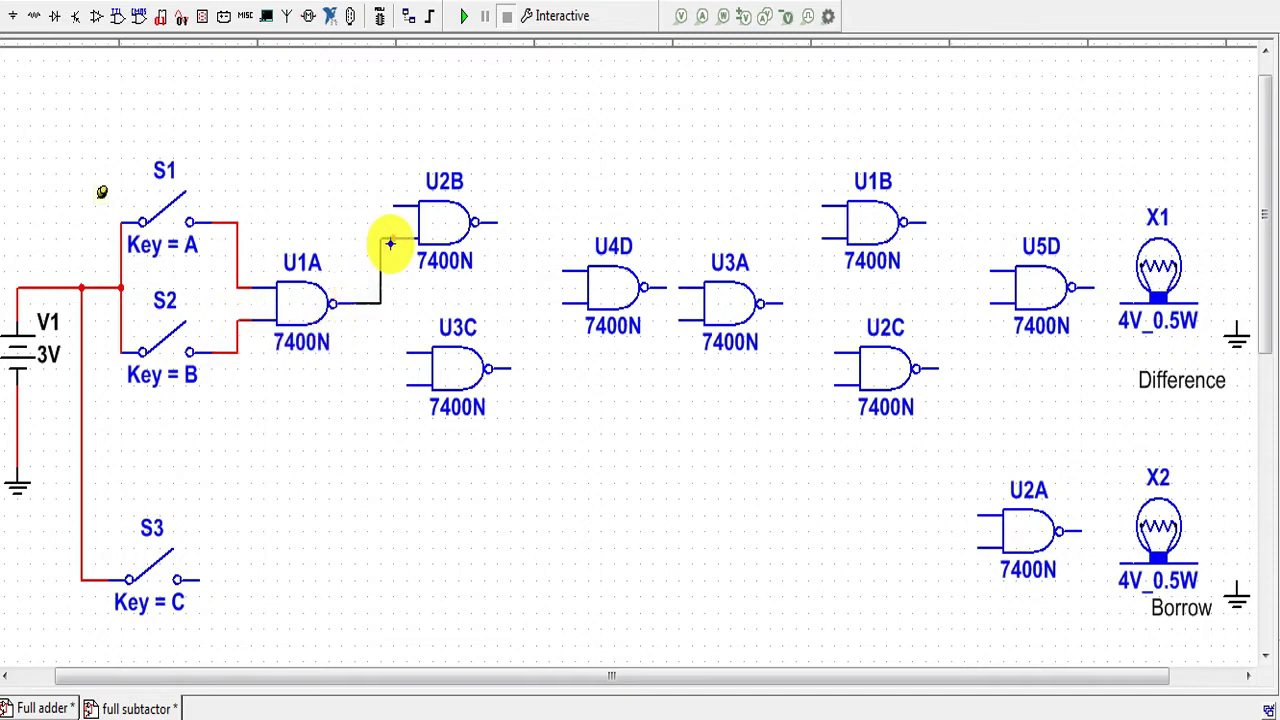
left_click(392, 240)
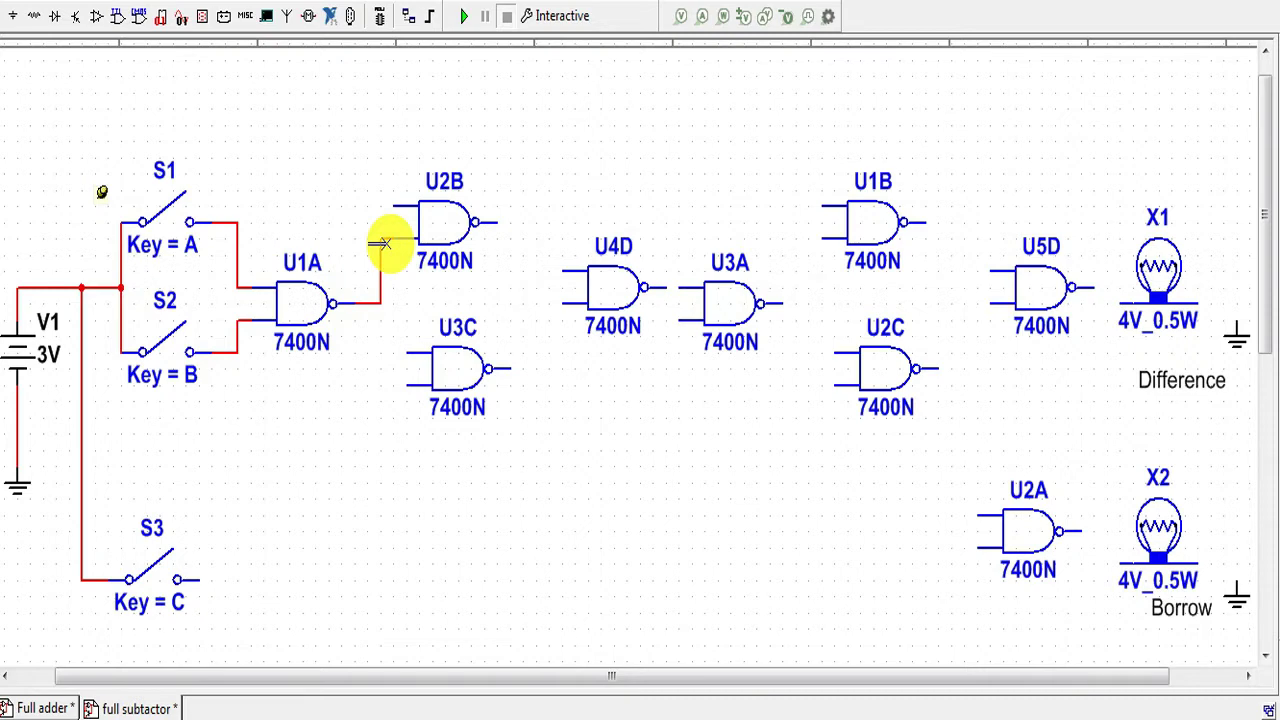
left_click(379, 305)
left_click(409, 356)
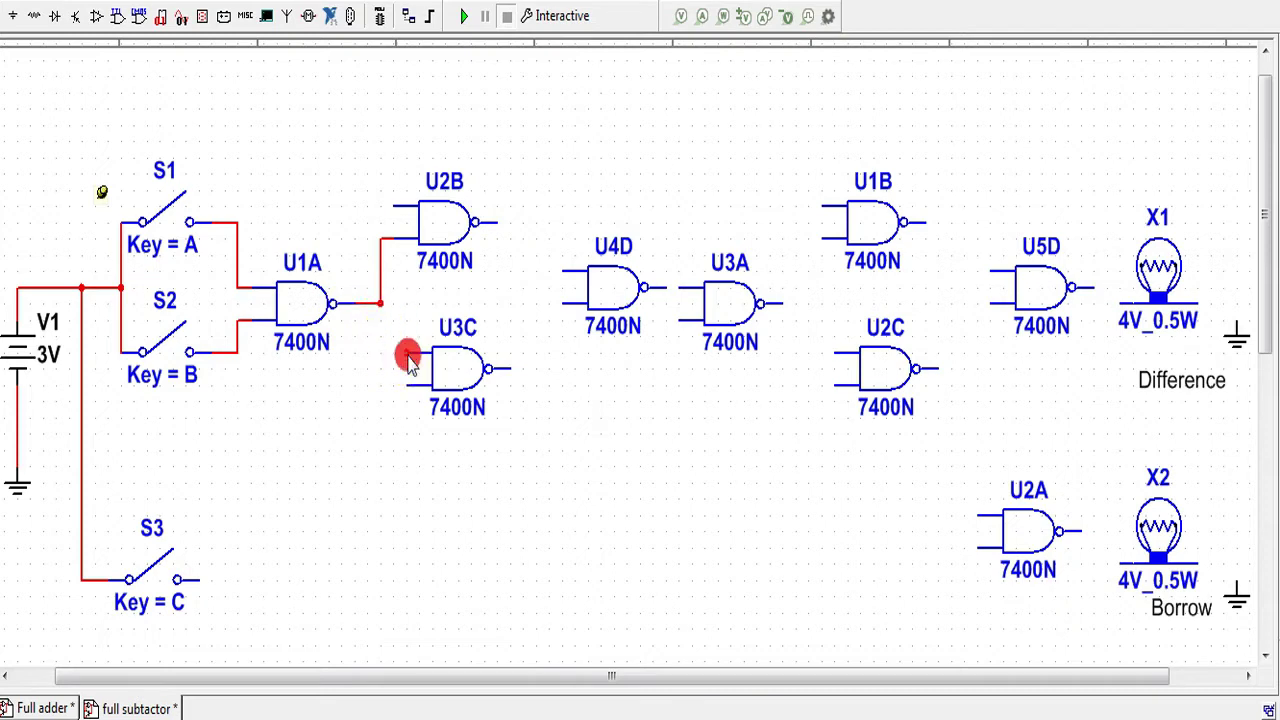
left_click(395, 232)
left_click(248, 320)
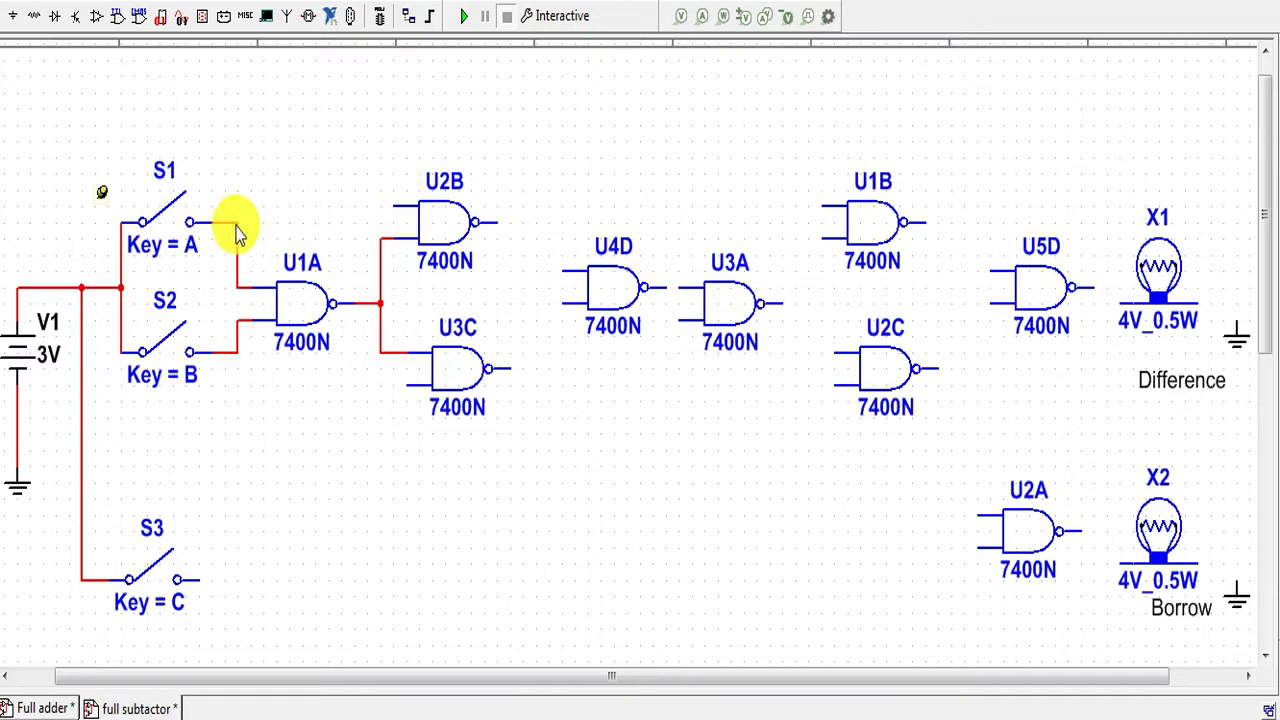
Step: Branch switch A to U2B's upper input and switch B to U3C's lower input
left_click(237, 224)
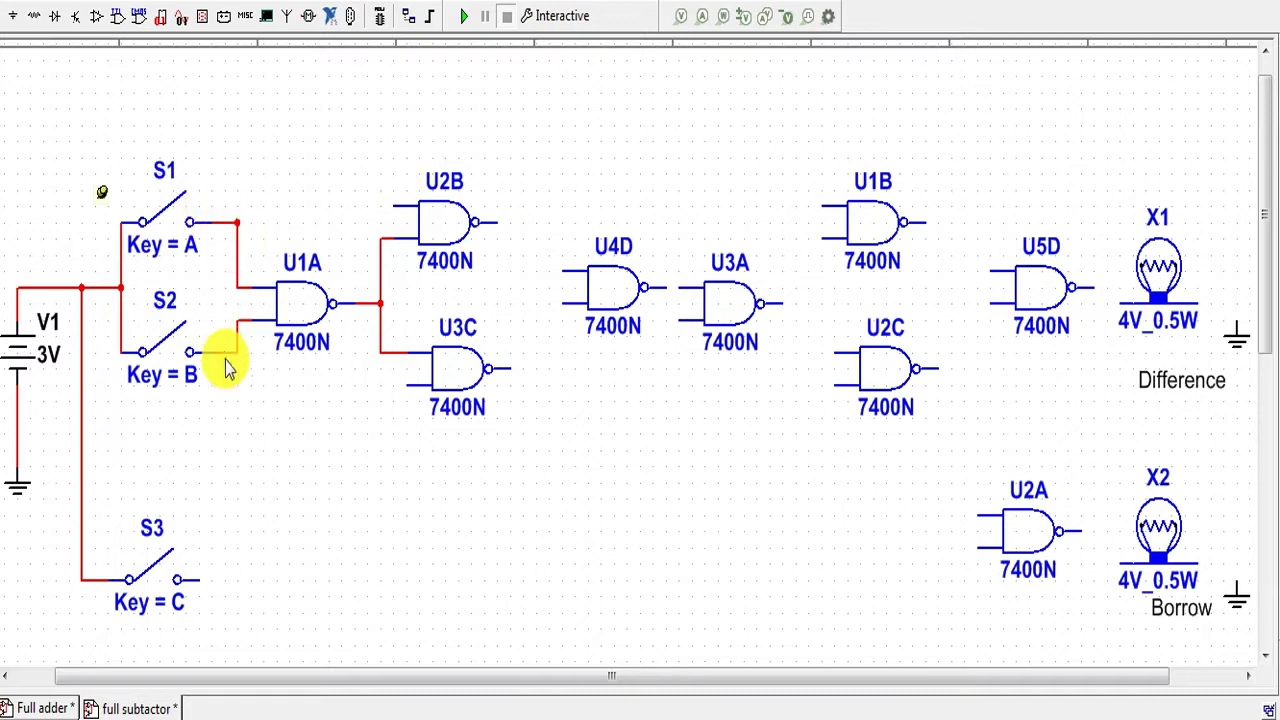
left_click(237, 353)
left_click(240, 223)
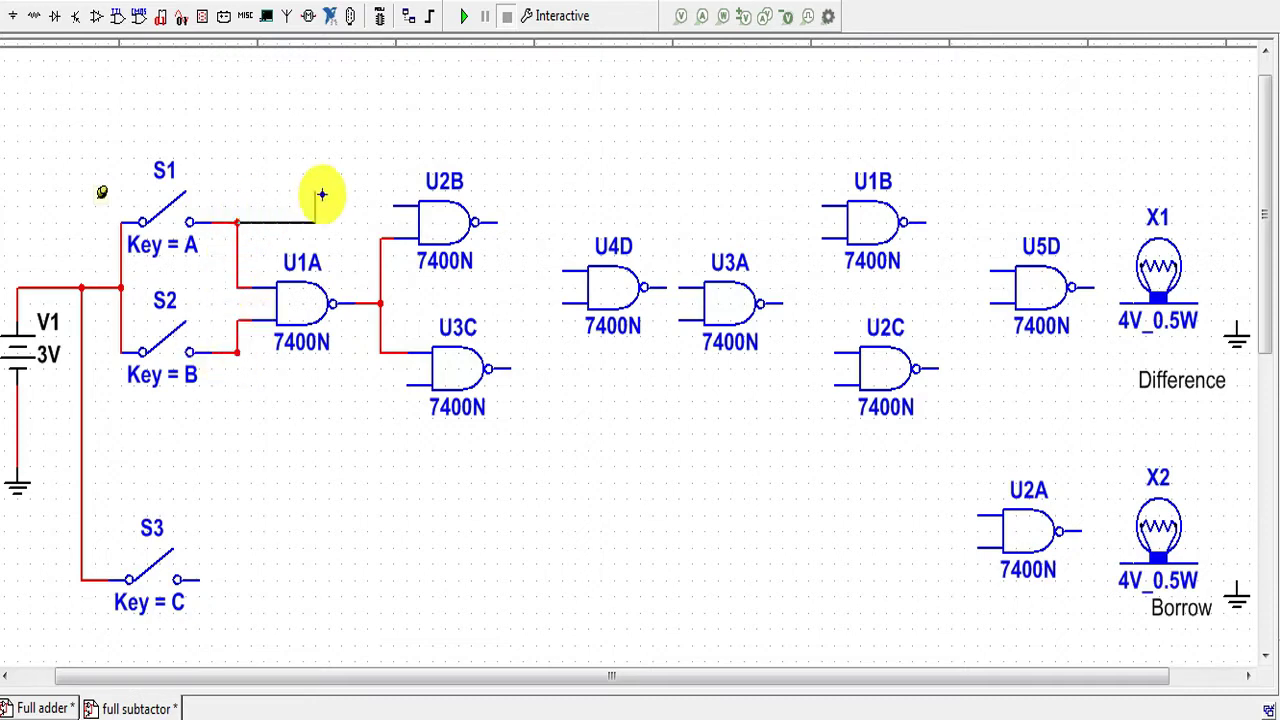
left_click(393, 206)
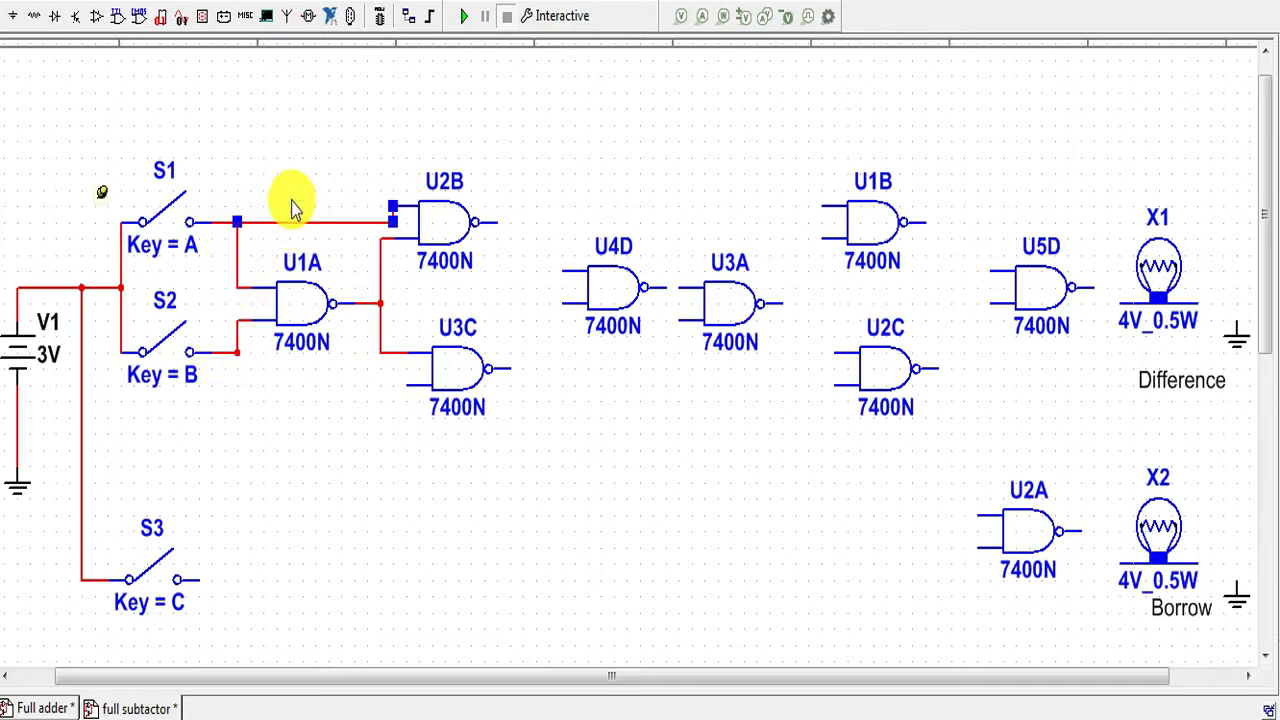
left_click(240, 352)
left_click(407, 385)
left_click_drag(283, 354, 286, 383)
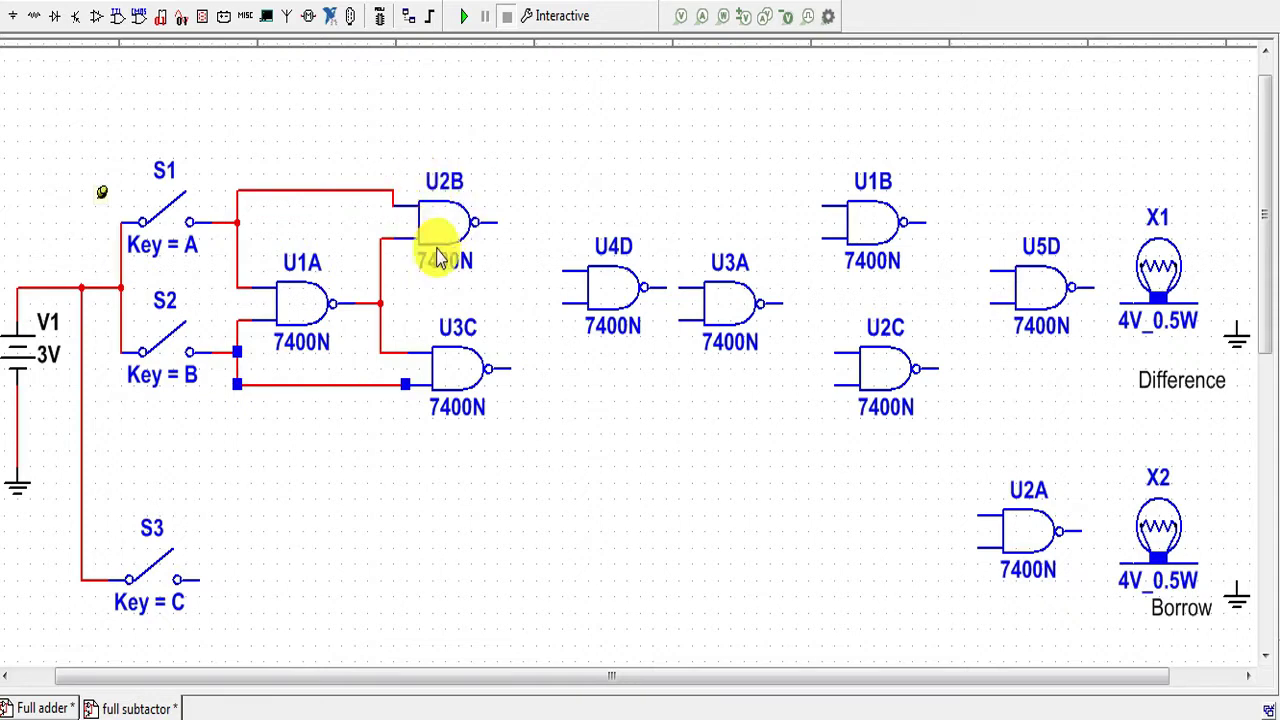
left_click(493, 222)
Step: Feed U2B and U3C outputs into U4D, and U4D's output into U3A's upper input
left_click(562, 276)
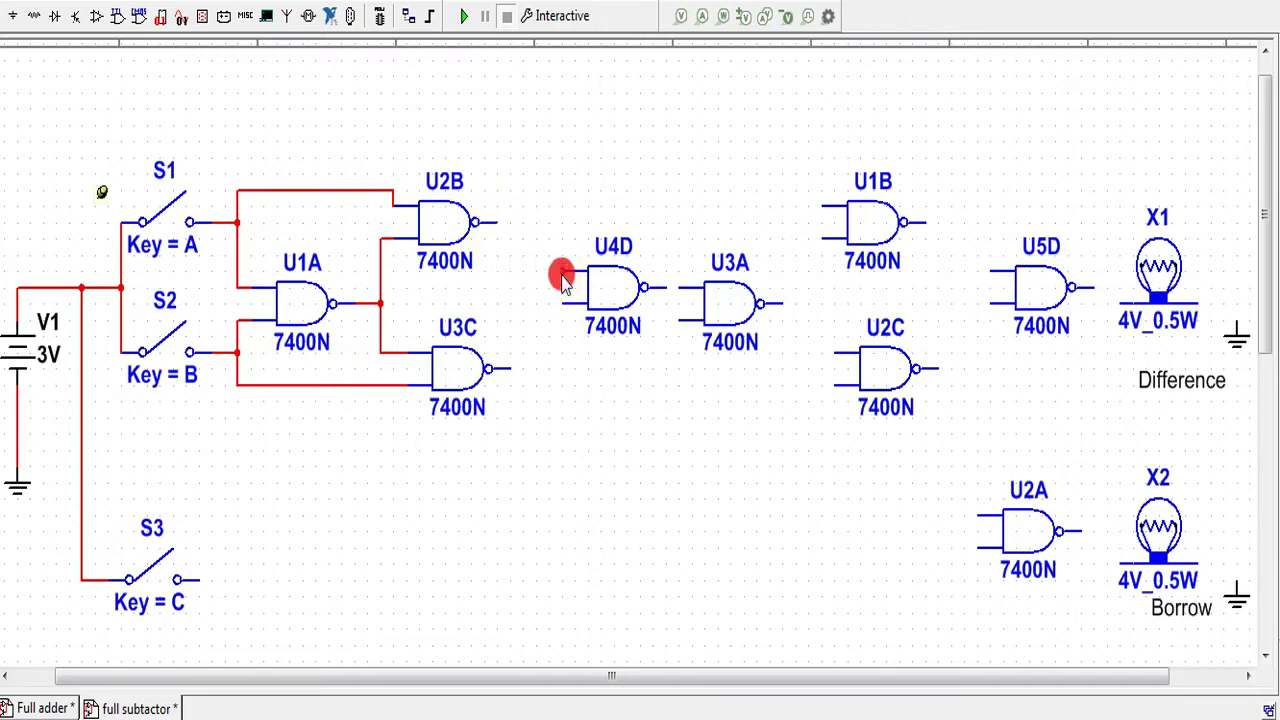
left_click(510, 369)
left_click(562, 303)
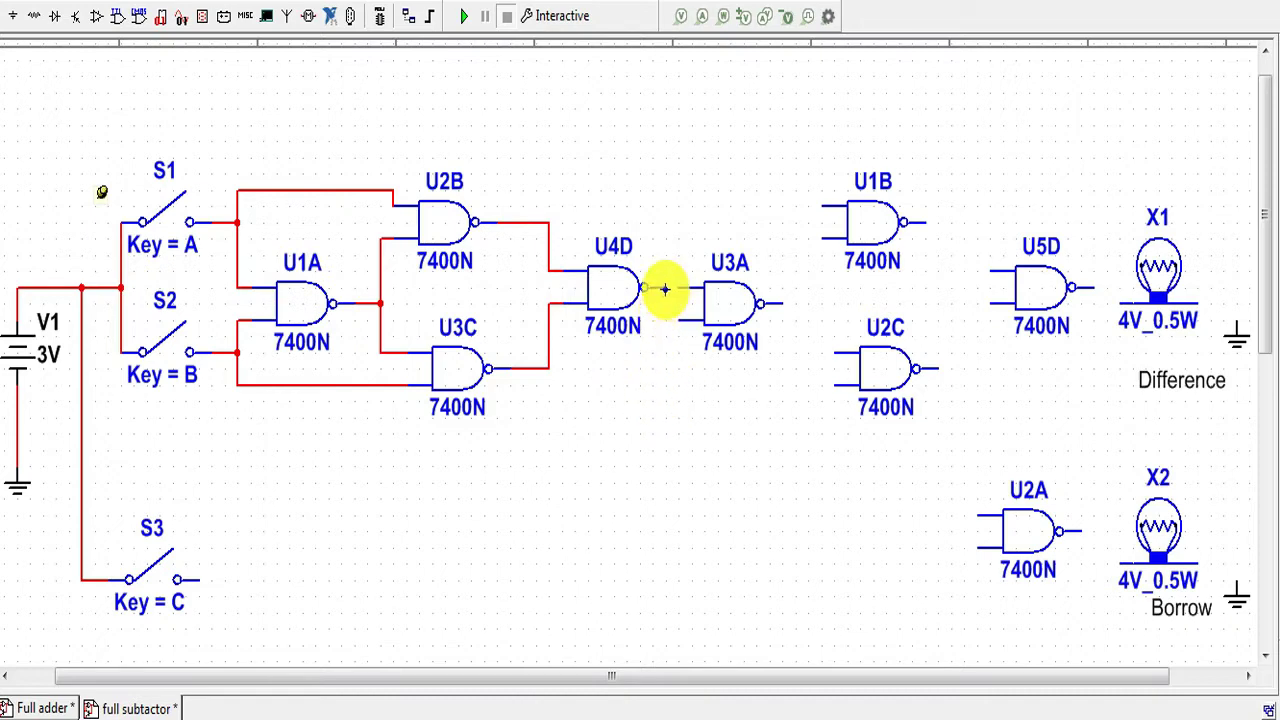
left_click(665, 289)
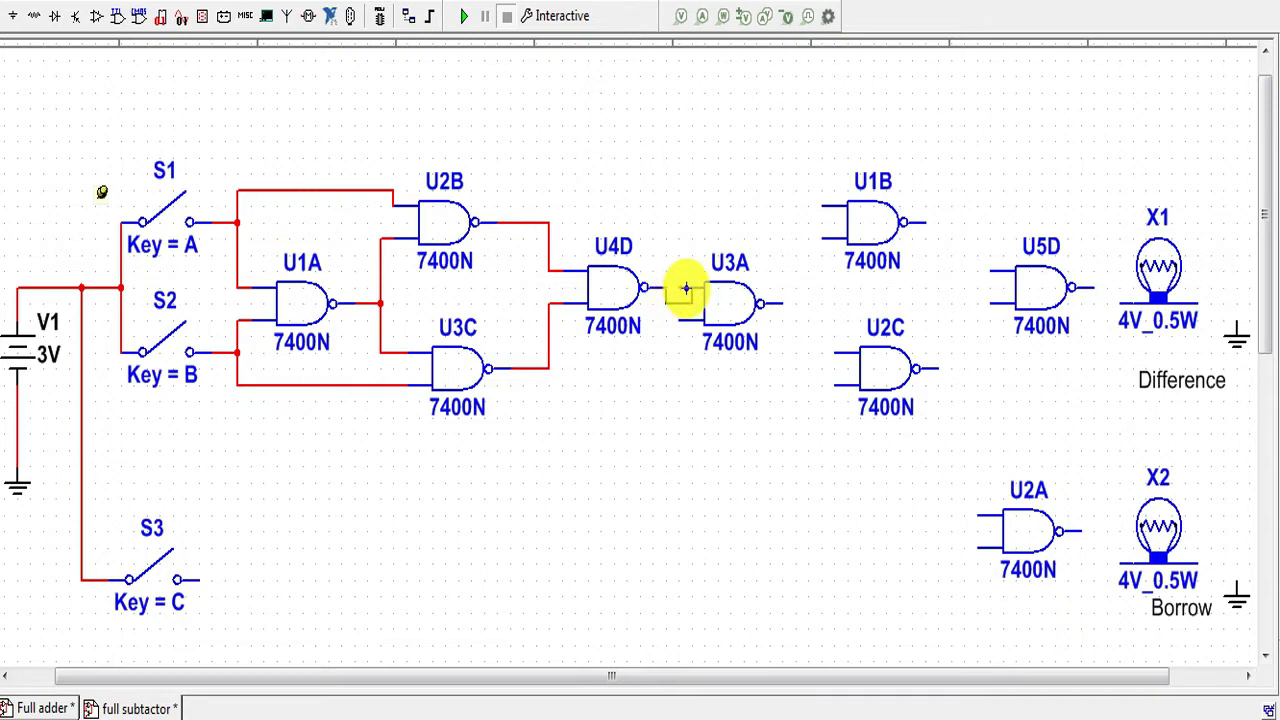
left_click(686, 289)
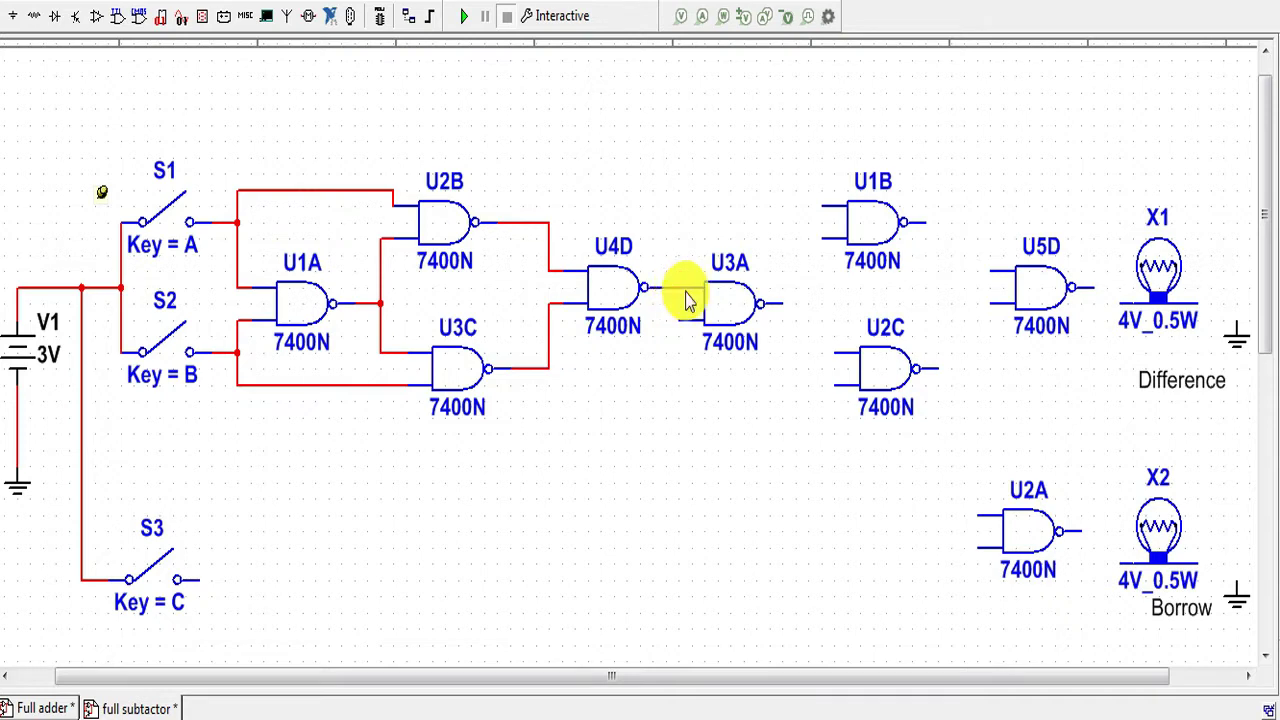
Step: Wire U3A's output to U1B and U2C, U4D's net to U1B, and U3A's lower input to U2C
left_click(780, 302)
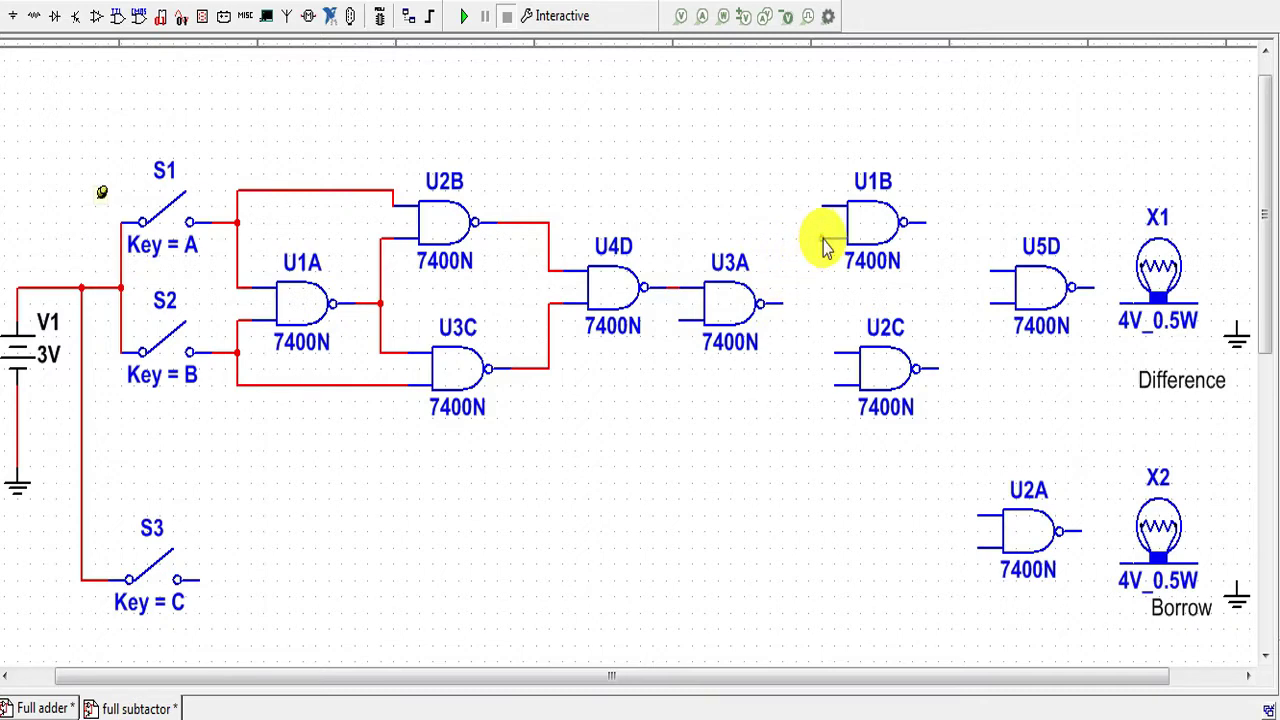
left_click(824, 239)
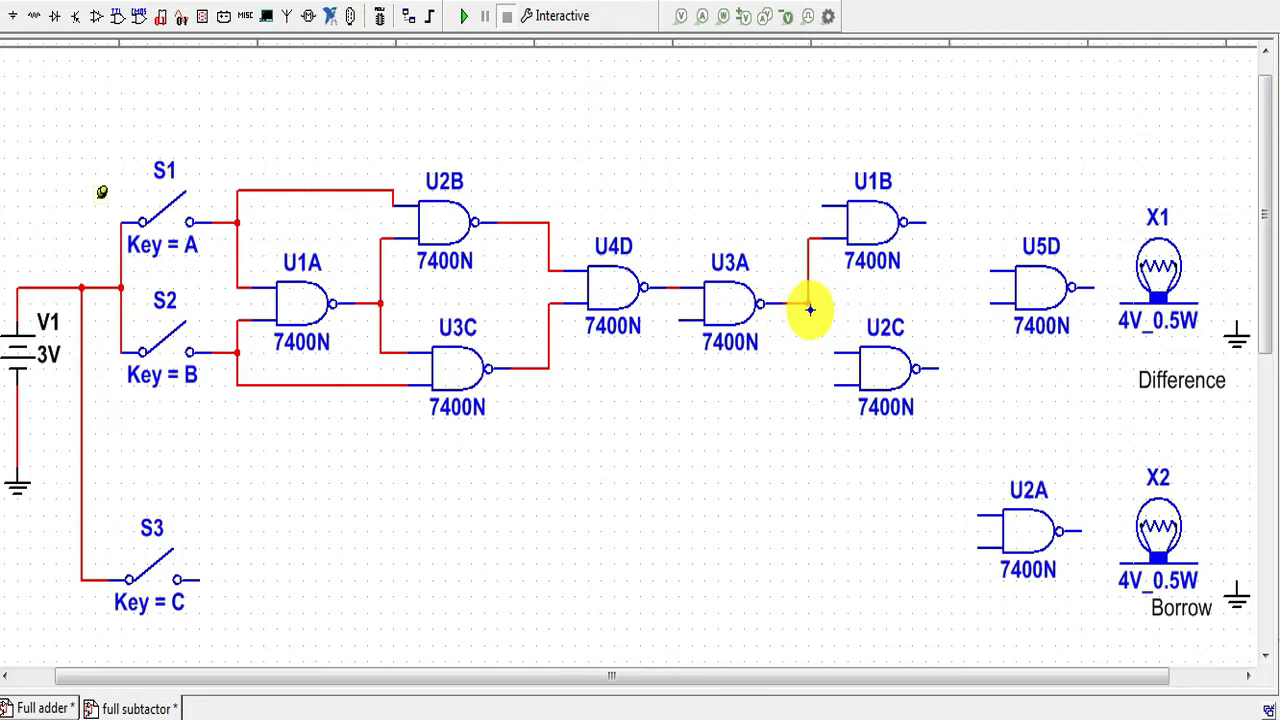
mouse_move(810, 310)
left_mouse_down()
mouse_move(823, 351)
mouse_move(838, 353)
left_mouse_up()
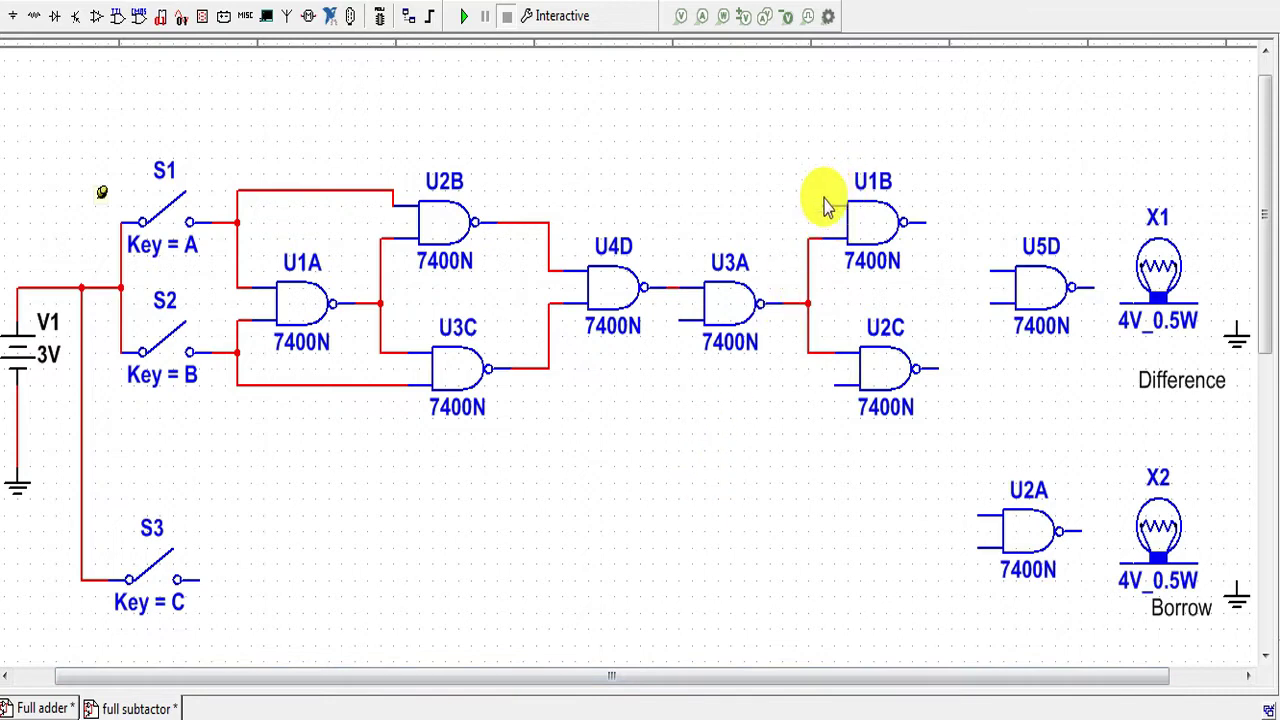
left_click(678, 287)
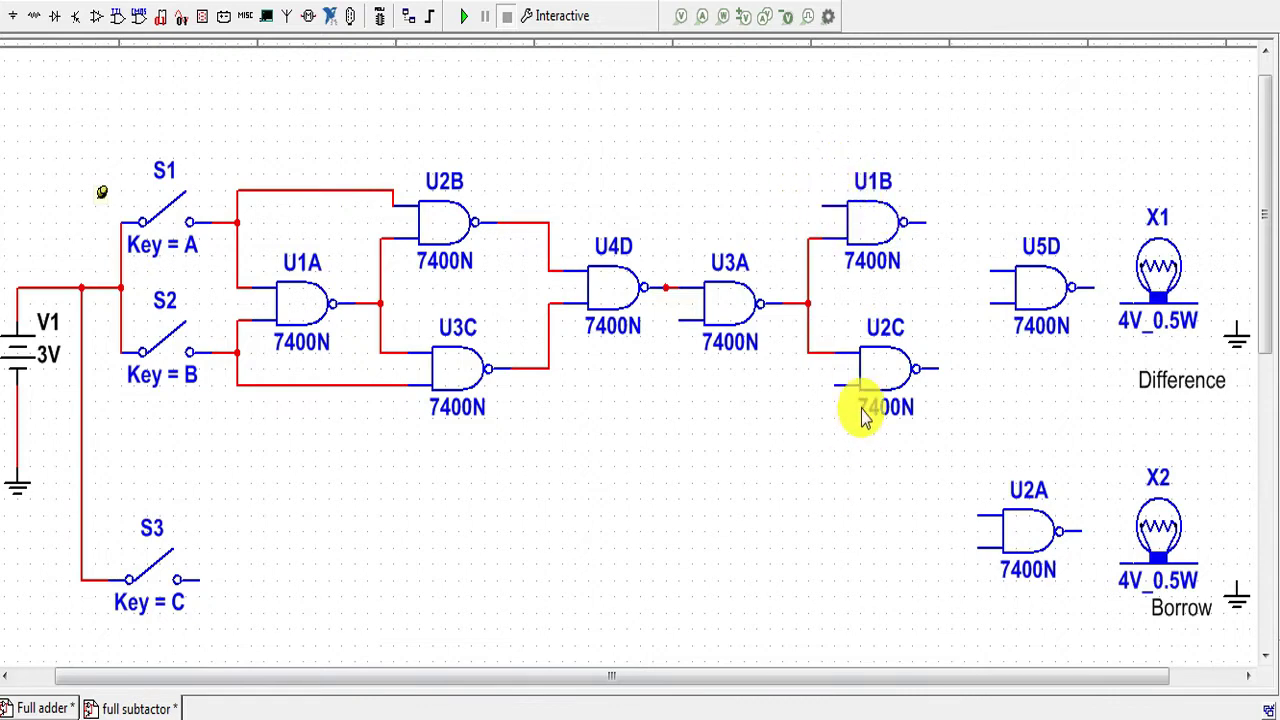
left_click(664, 288)
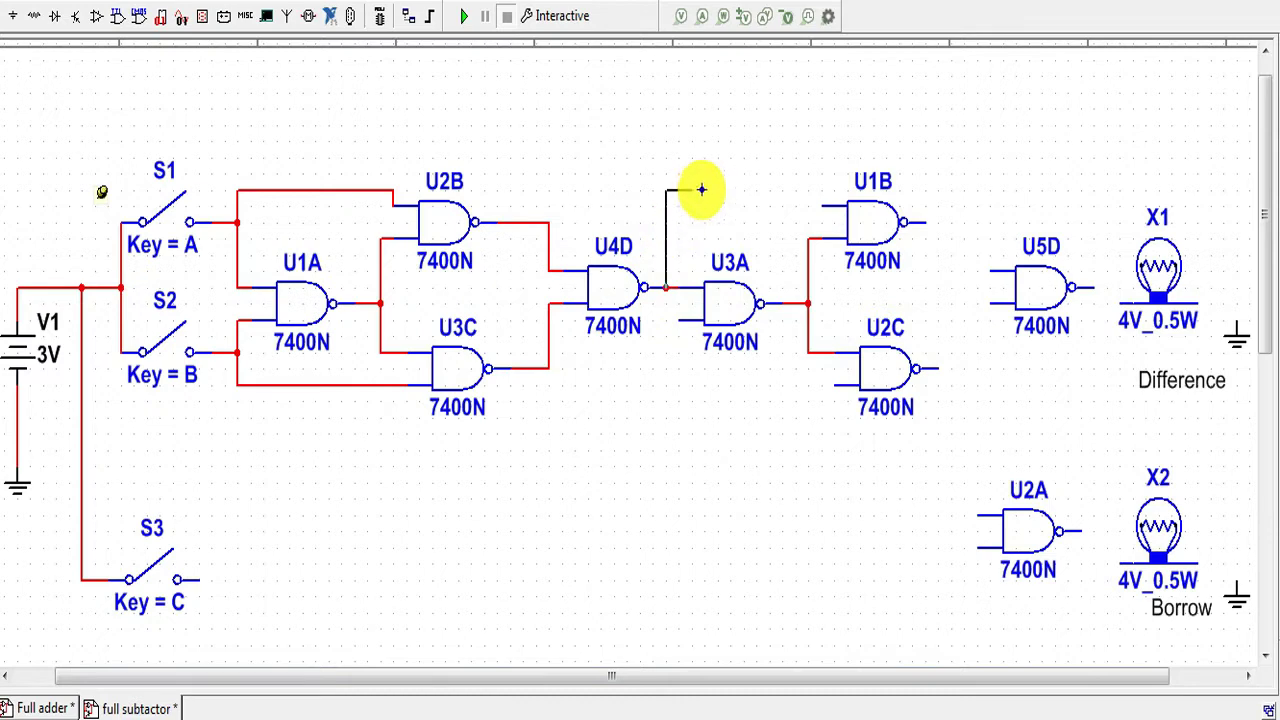
left_click(818, 210)
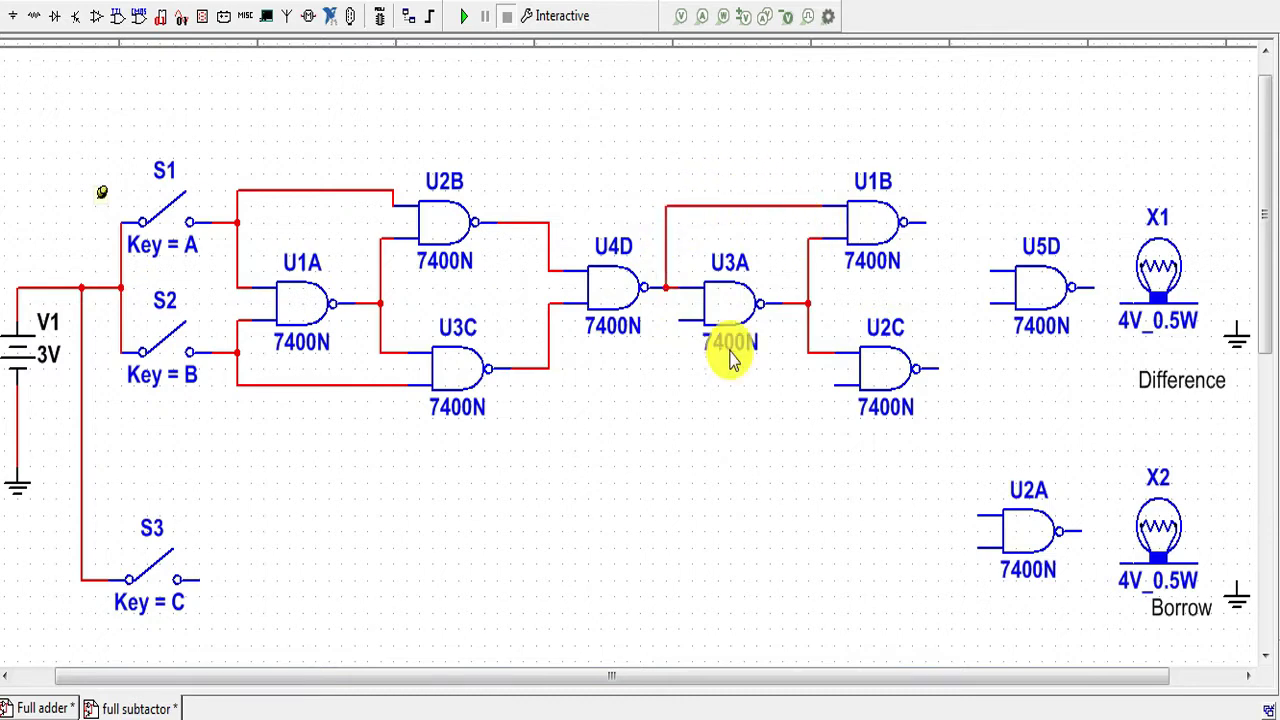
left_click(679, 321)
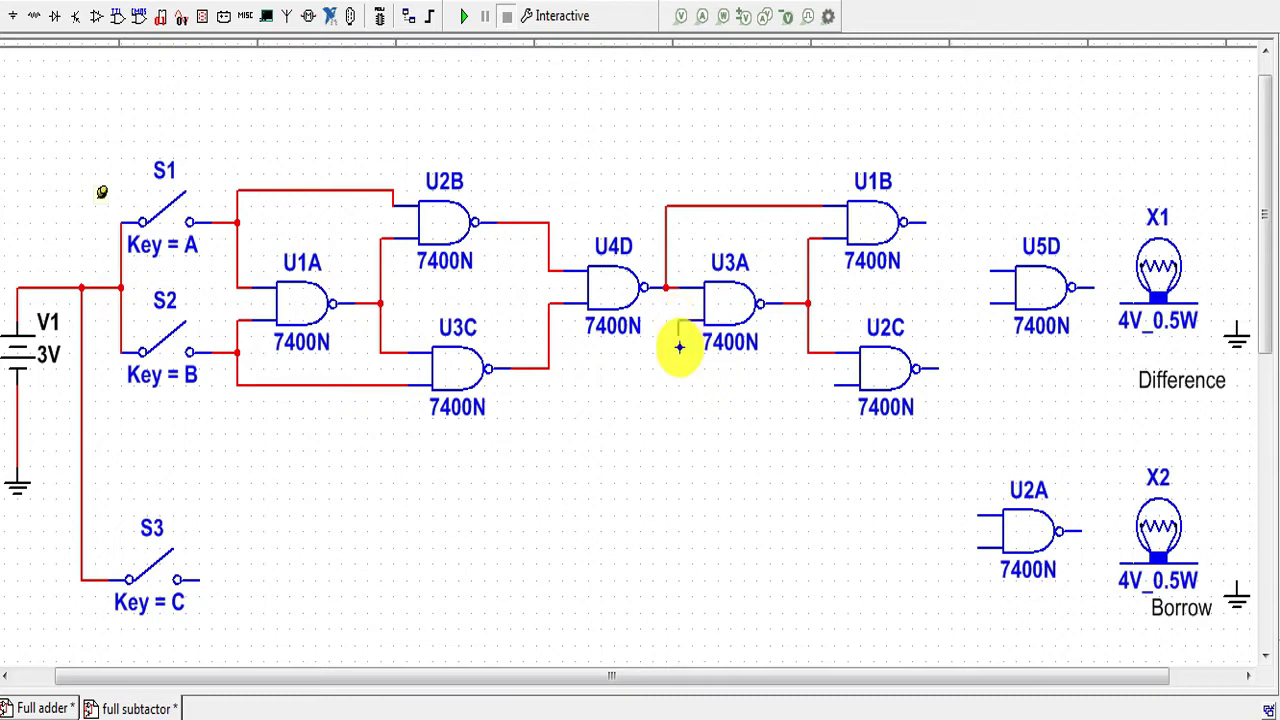
left_click(836, 386)
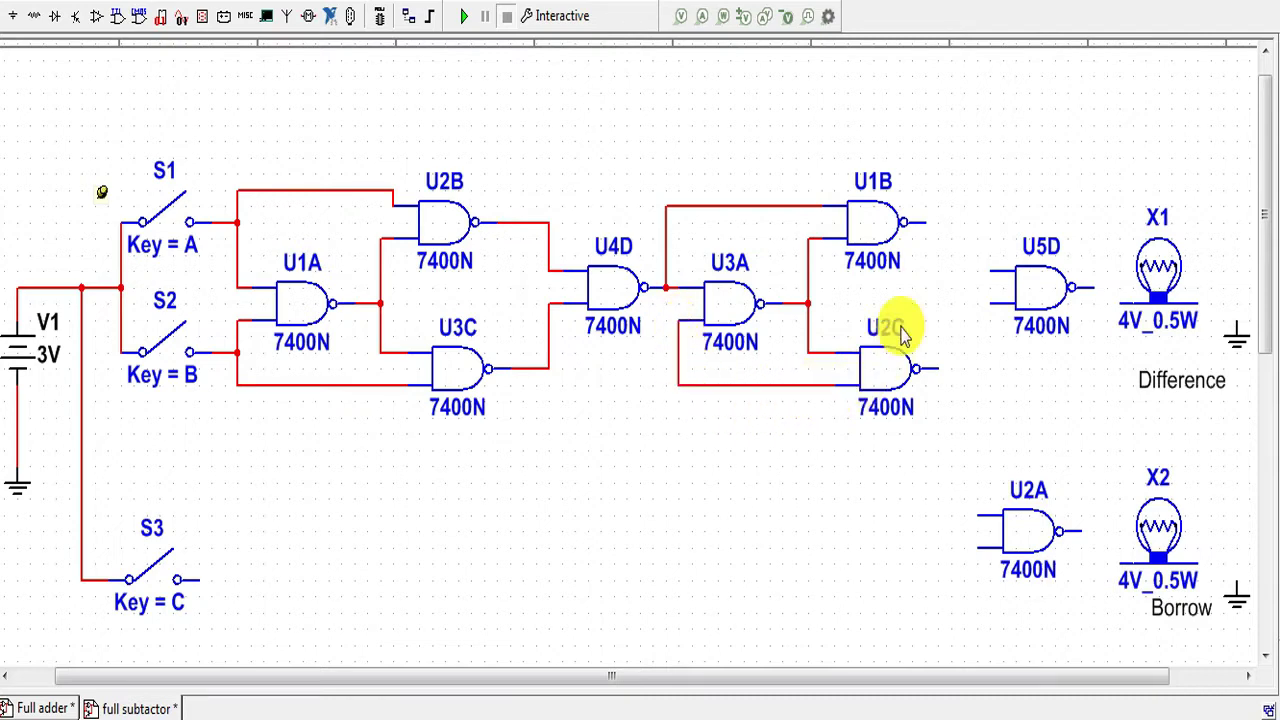
Step: Connect U1B and U2C outputs to U5D, then U5D through Difference lamp X1 to ground
left_click(924, 222)
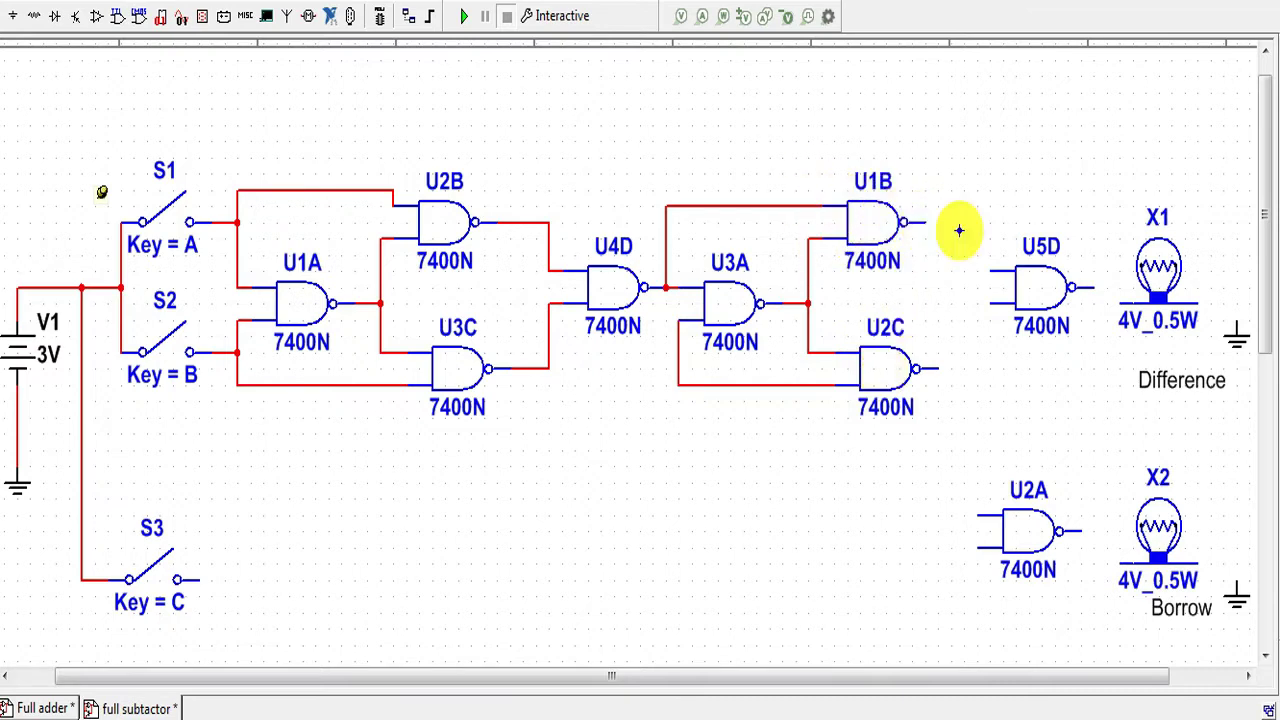
left_click(988, 272)
left_click(934, 368)
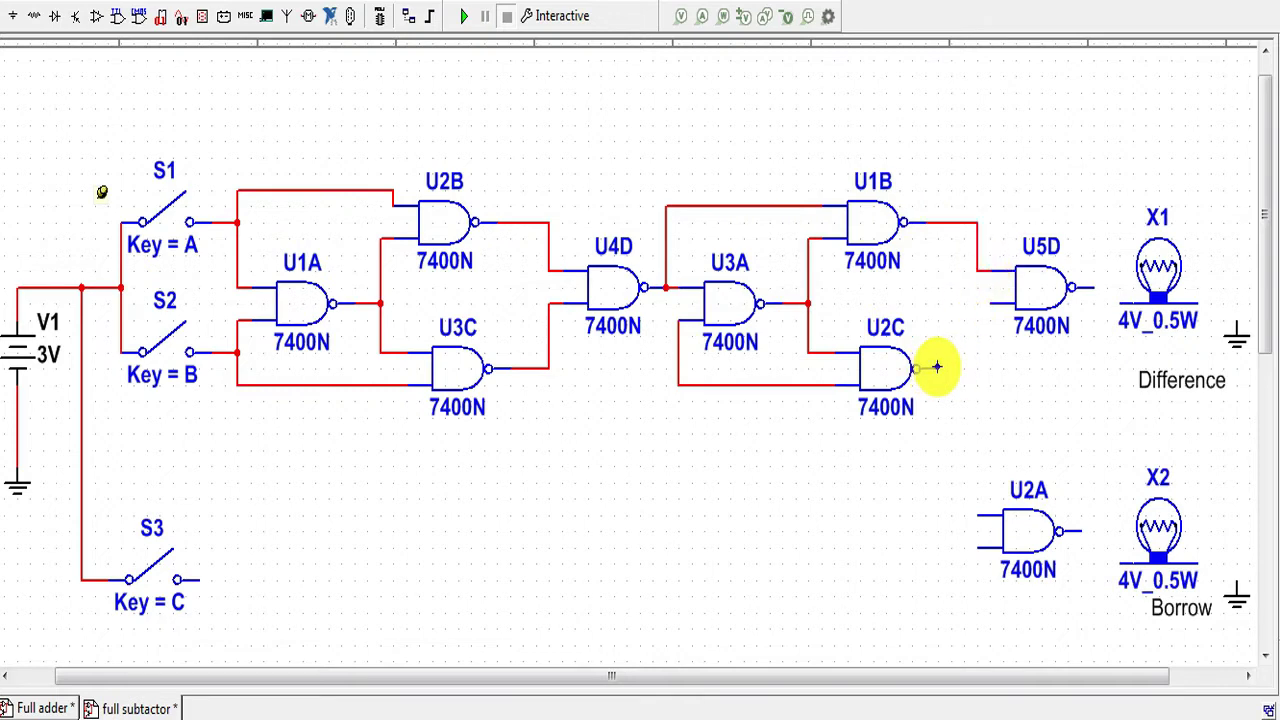
left_click(992, 306)
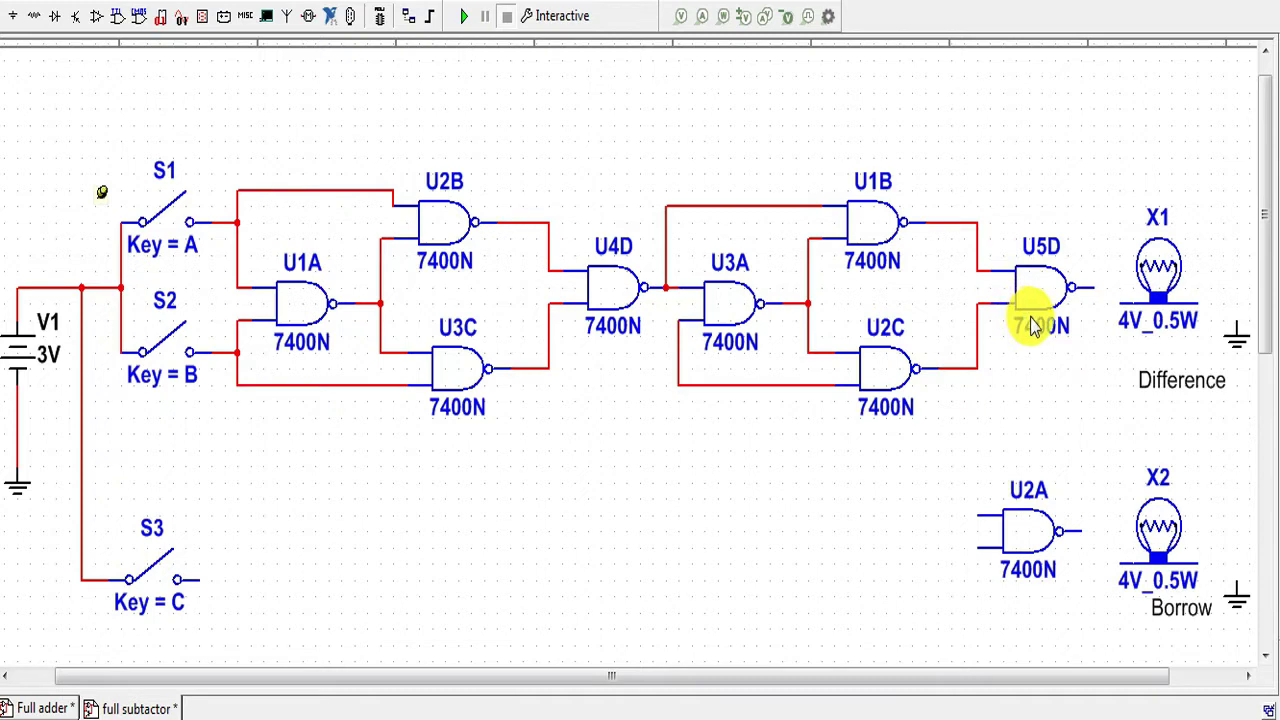
left_click(1088, 287)
left_click(1153, 299)
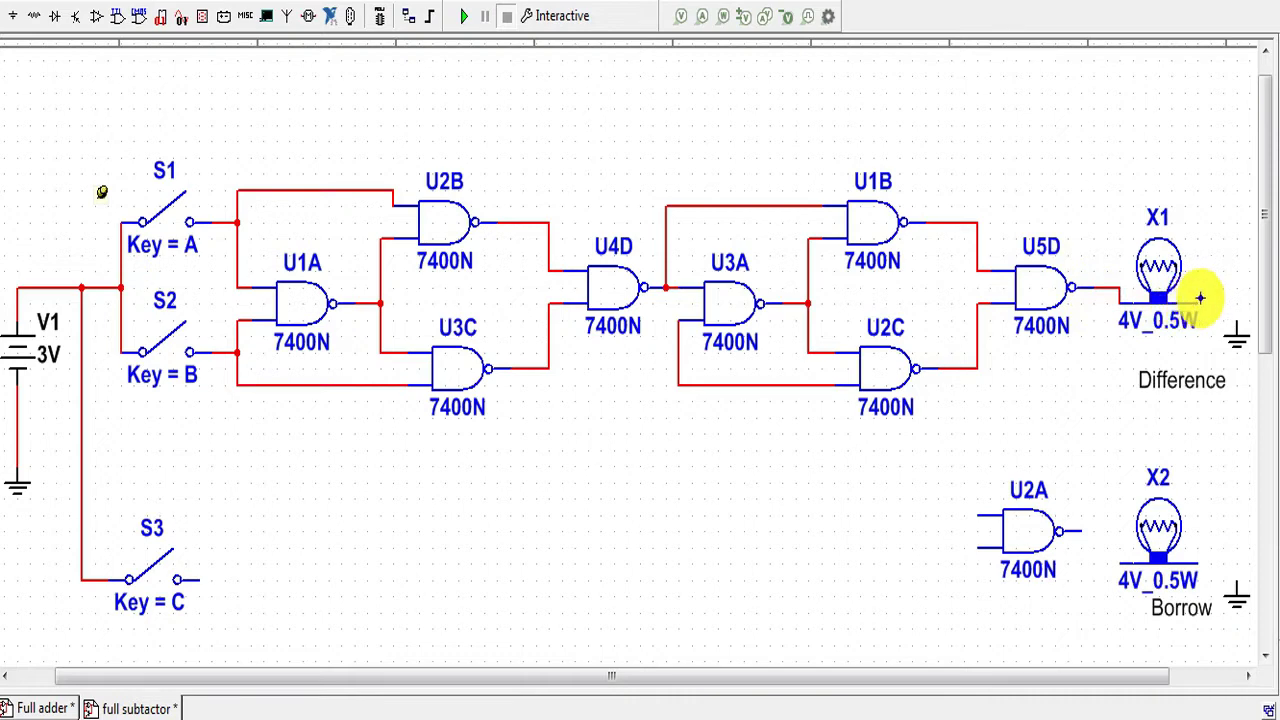
left_click(1237, 325)
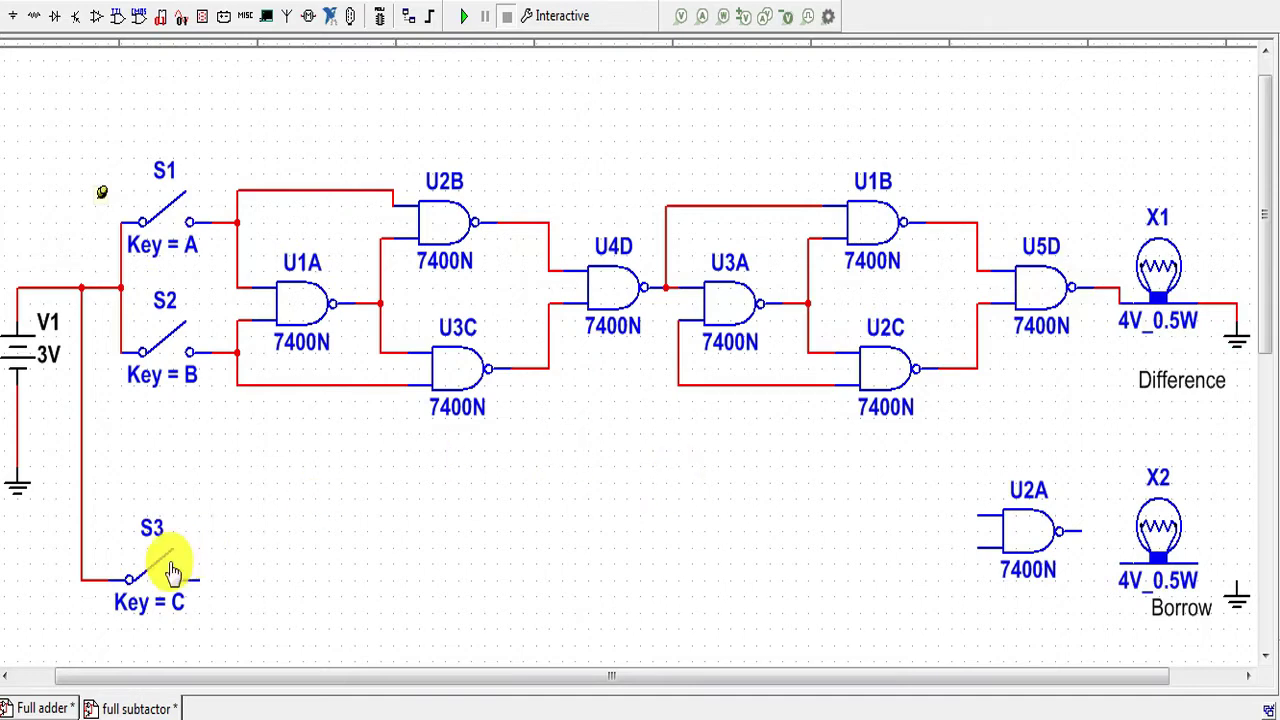
Step: Complete U3A's lower-input wire and connect switch S3 (Key = C) to that junction
left_click(686, 327)
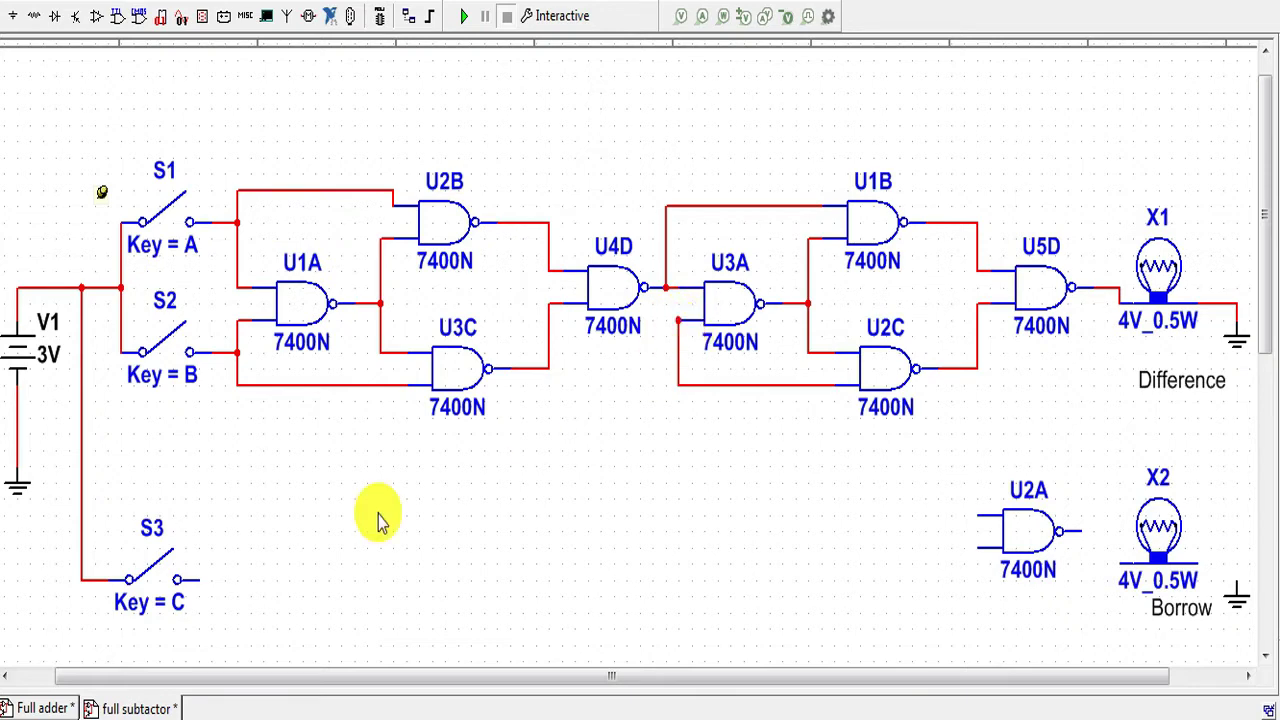
left_click(208, 583)
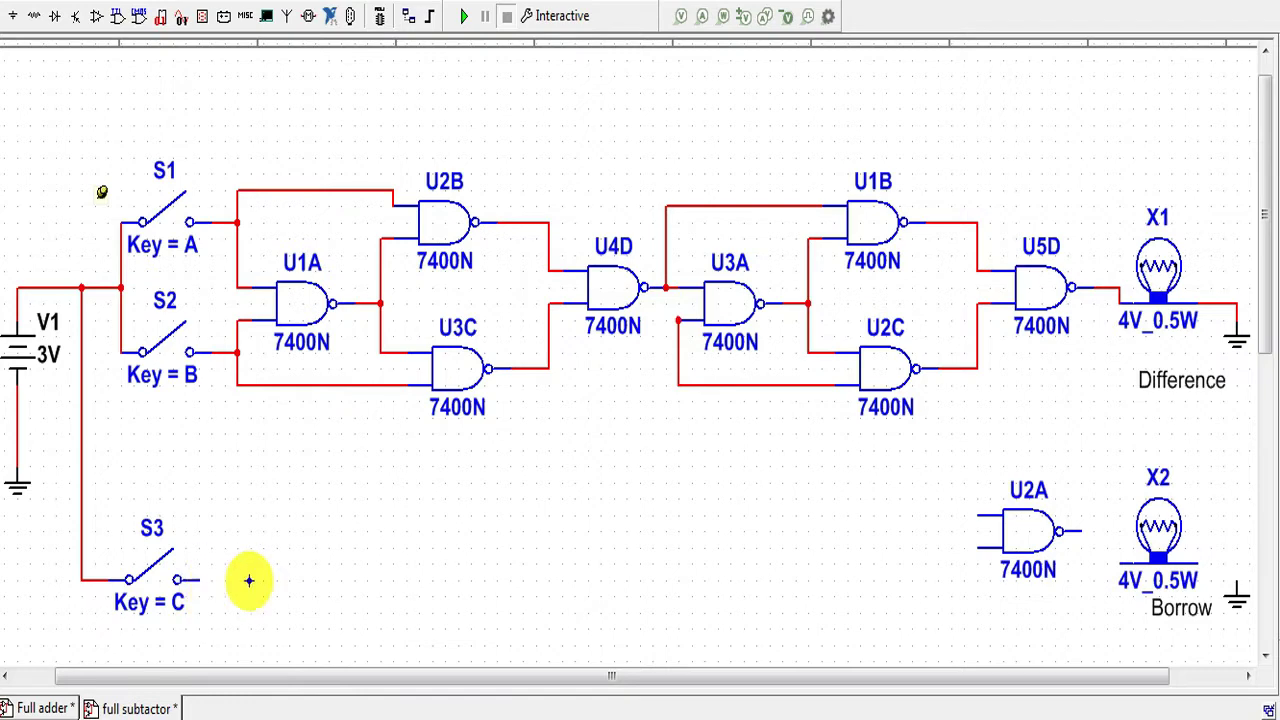
left_click(678, 324)
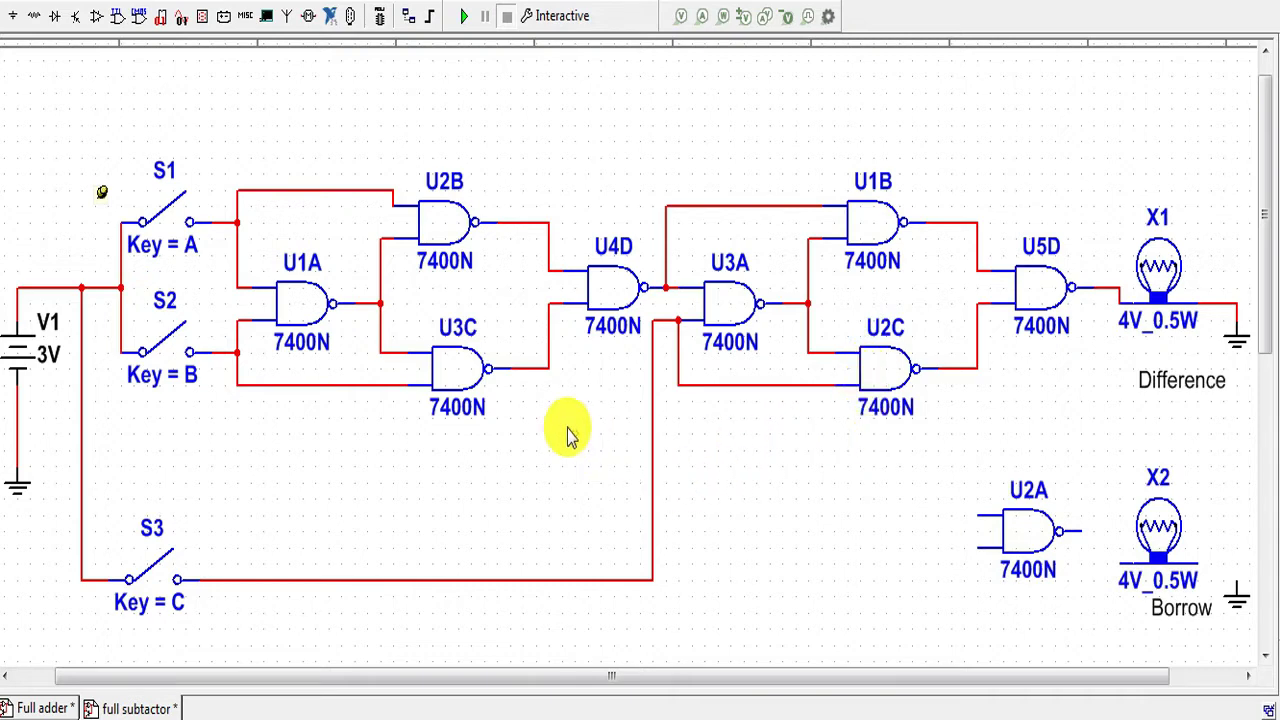
Step: Connect U3C and U2C outputs to U2A's lower and upper inputs, then U2A through Borrow lamp X2 to ground
left_click(526, 373)
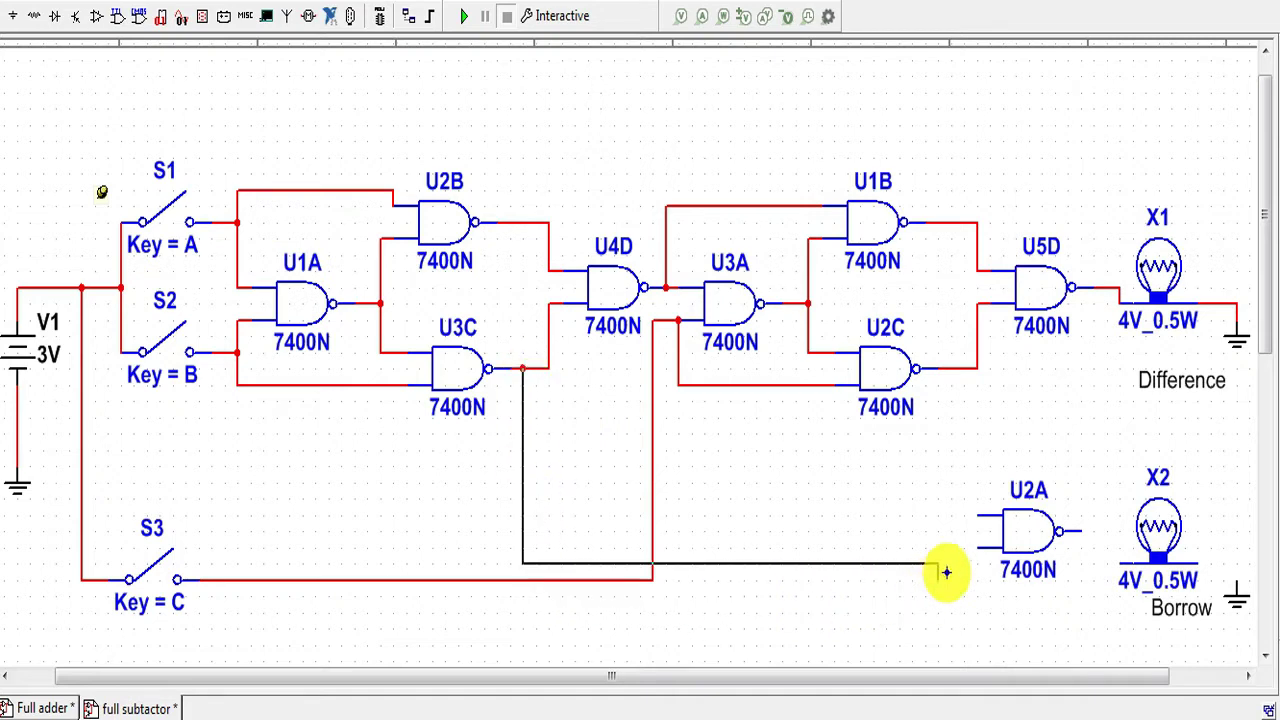
left_click(977, 553)
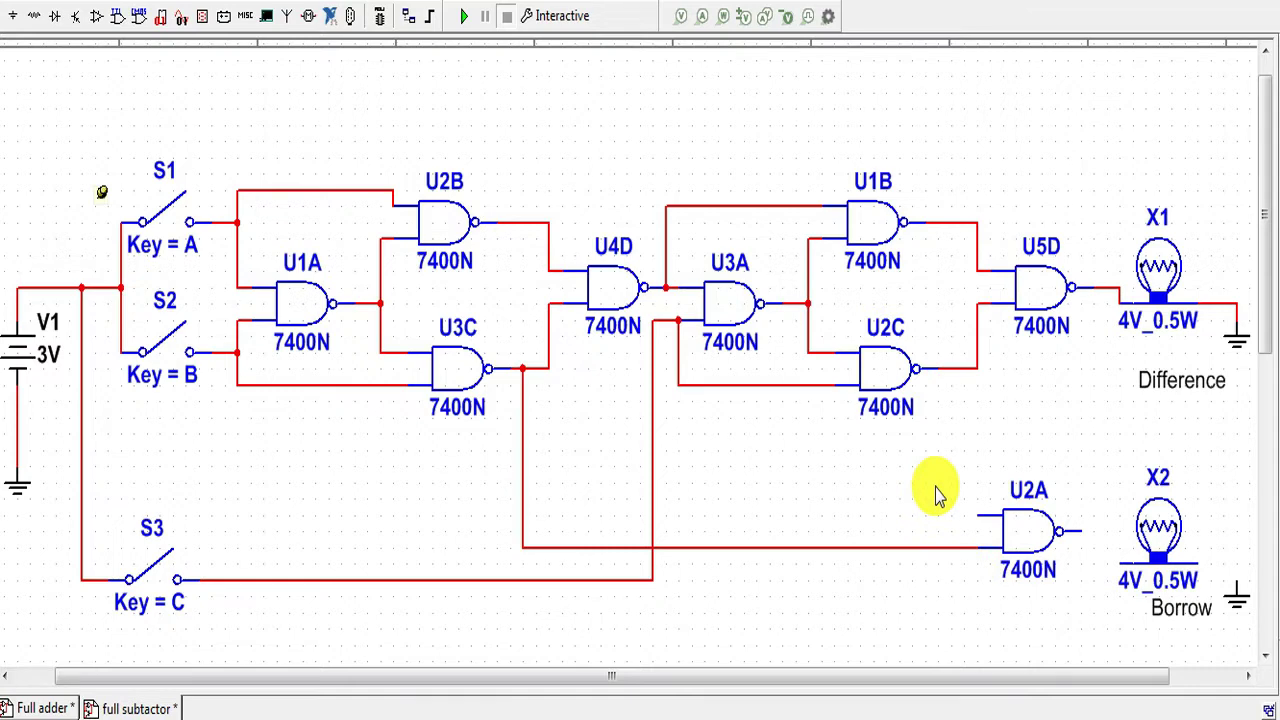
left_click(949, 372)
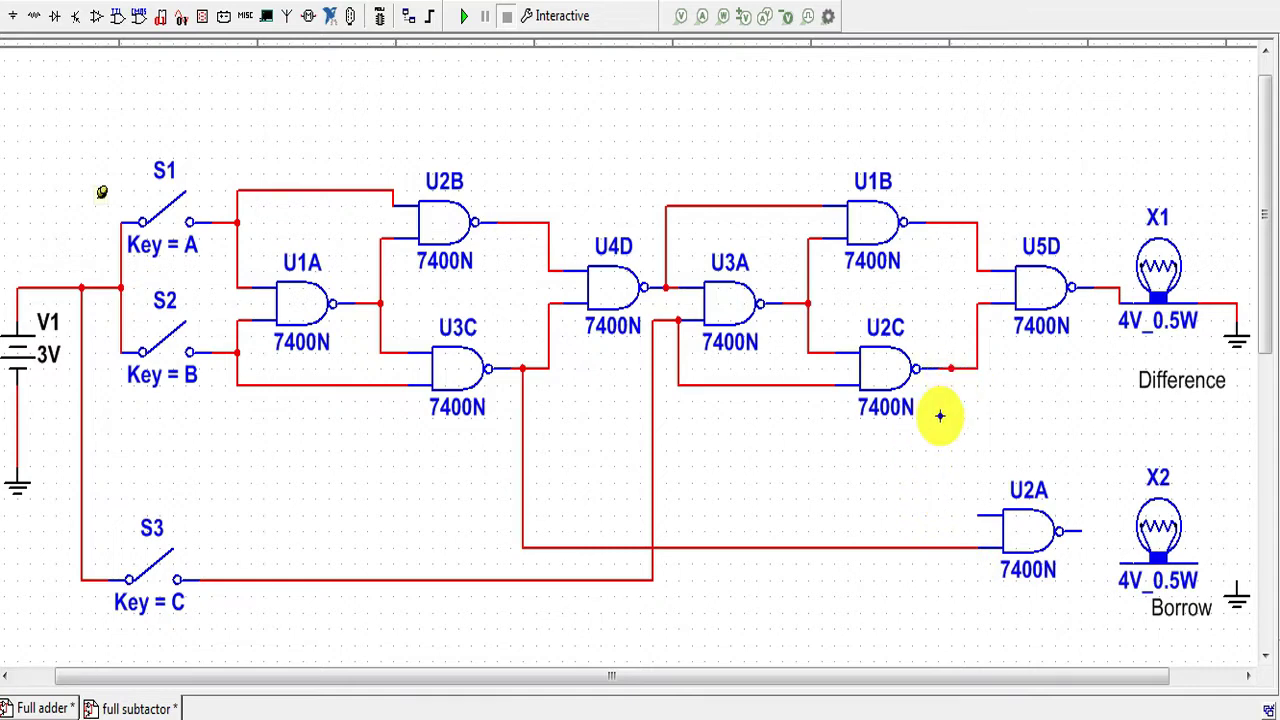
left_click(982, 519)
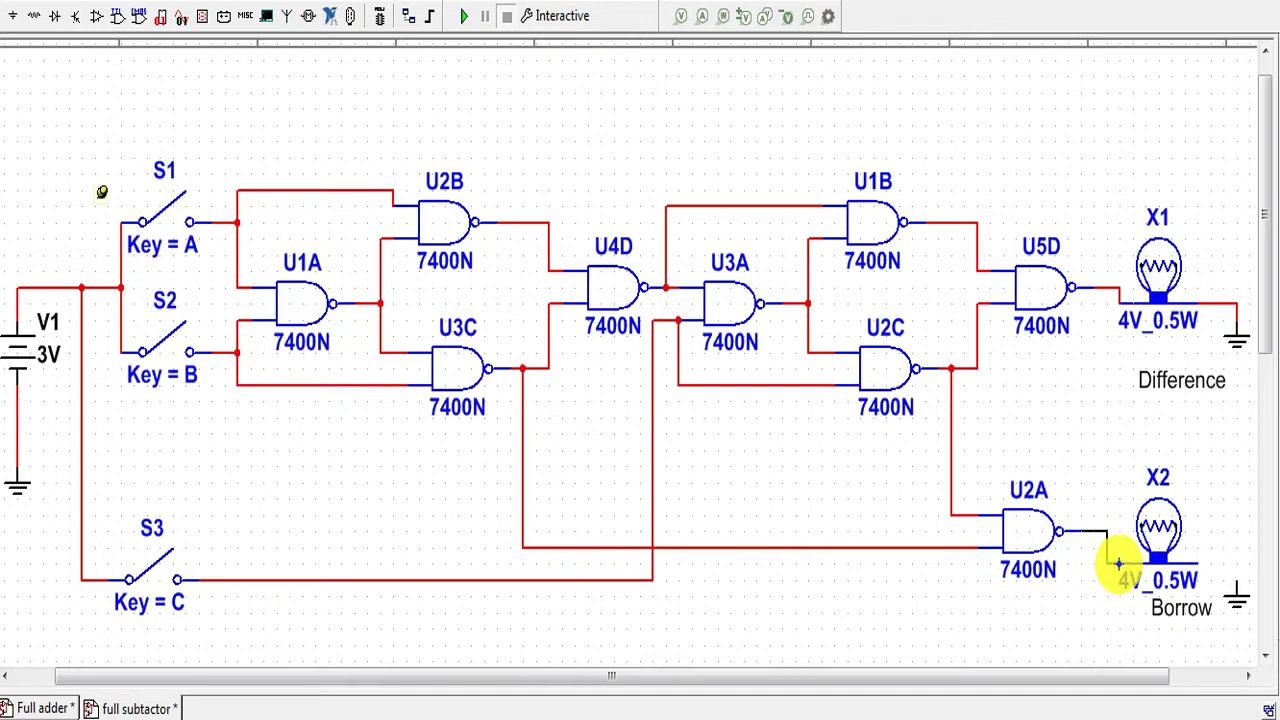
left_click(1118, 563)
left_click(1200, 564)
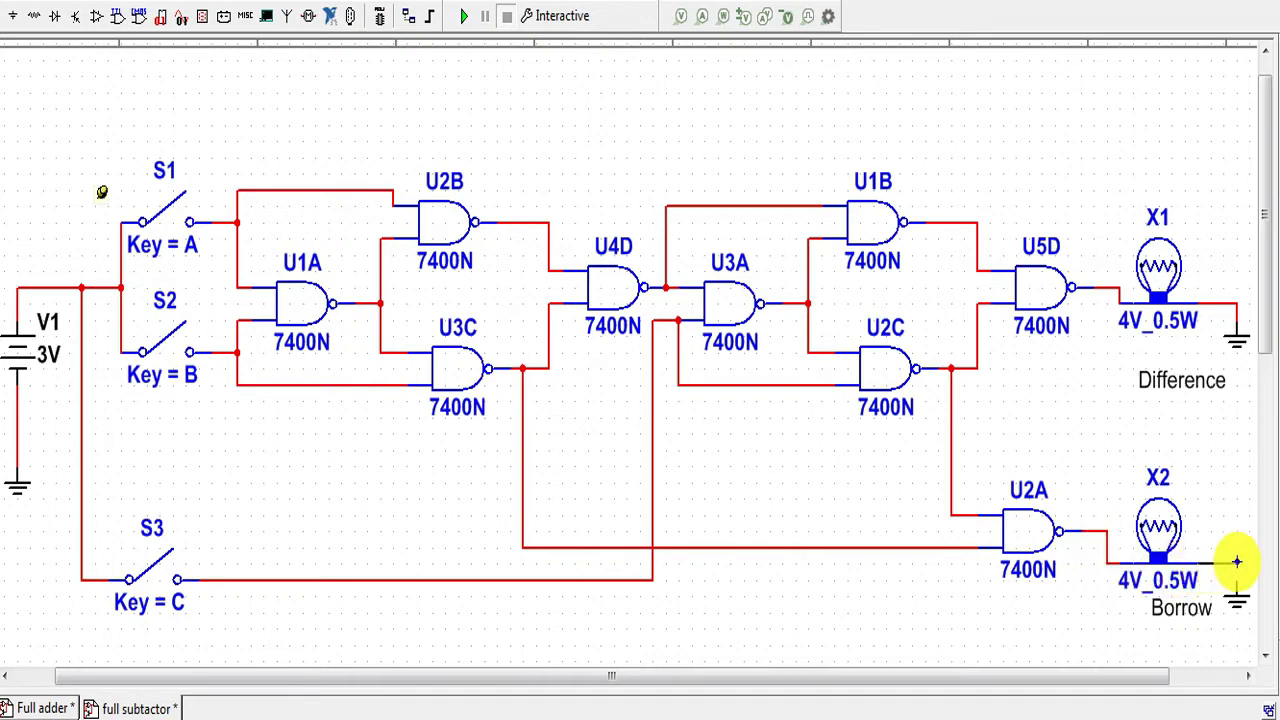
left_click(1236, 588)
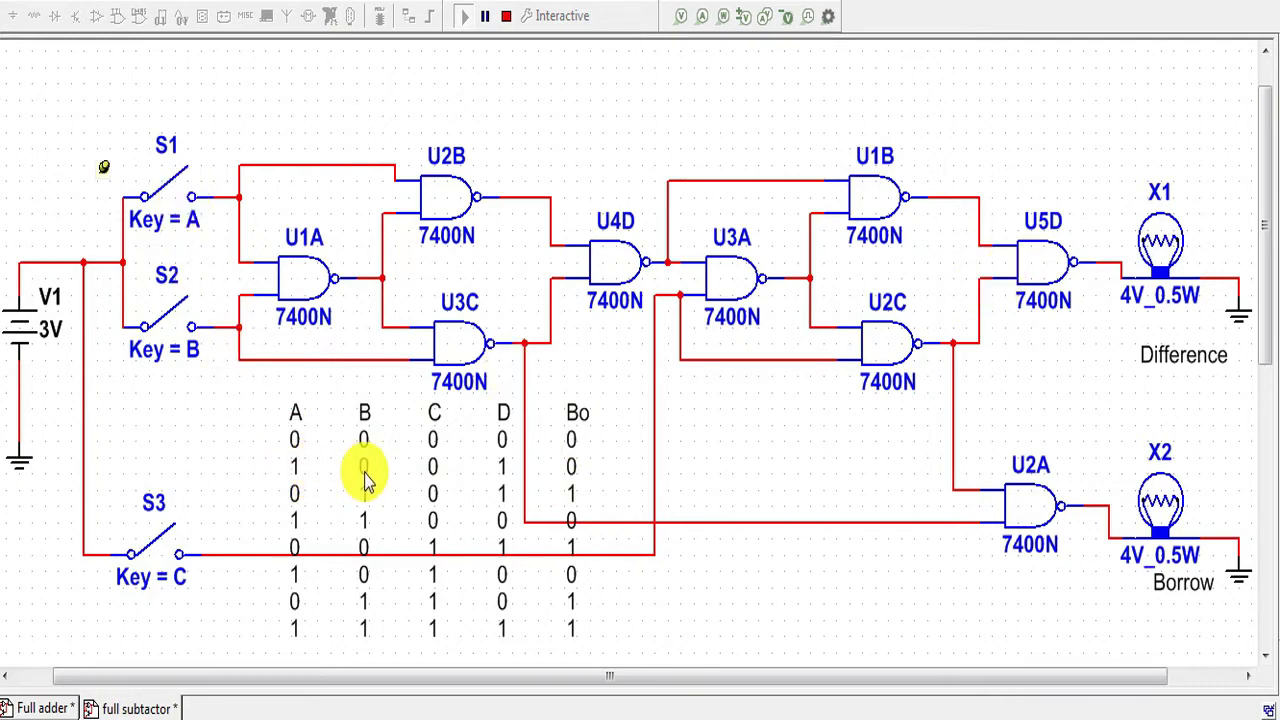
Step: Toggle input A on and off, then input B on and off, checking both lamps against the truth table
left_click(175, 190)
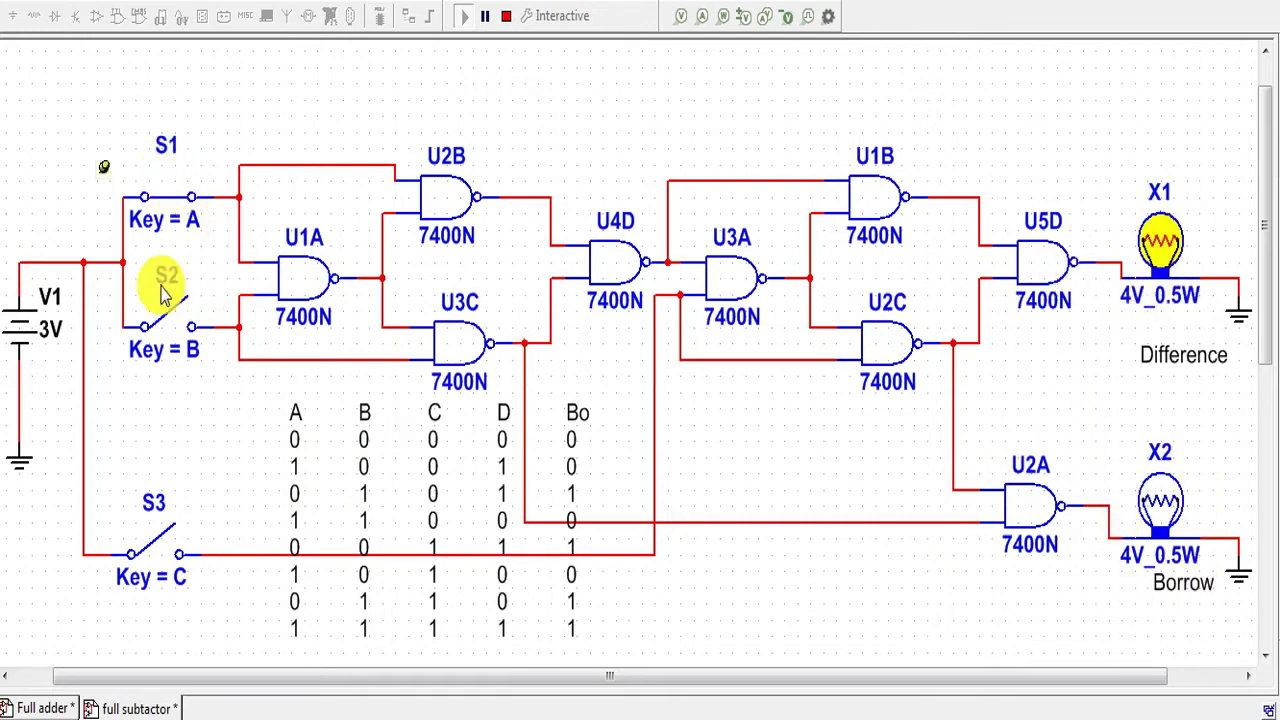
left_click(175, 200)
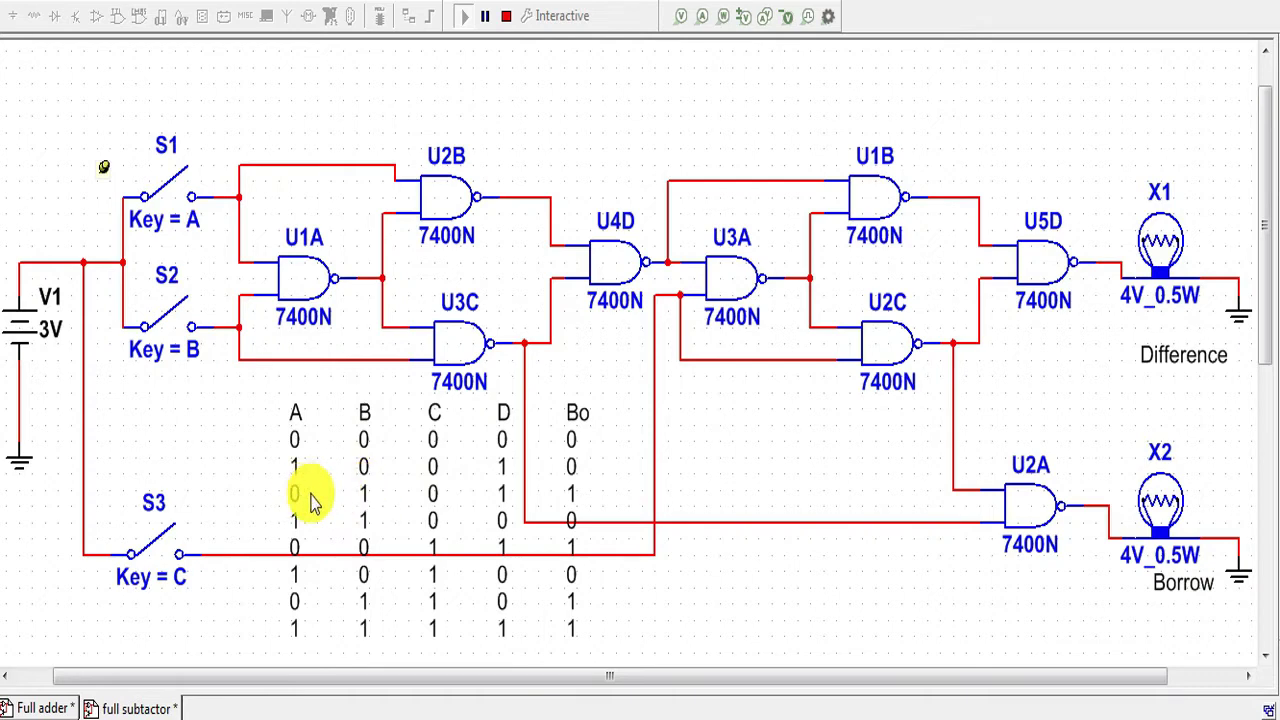
left_click(177, 318)
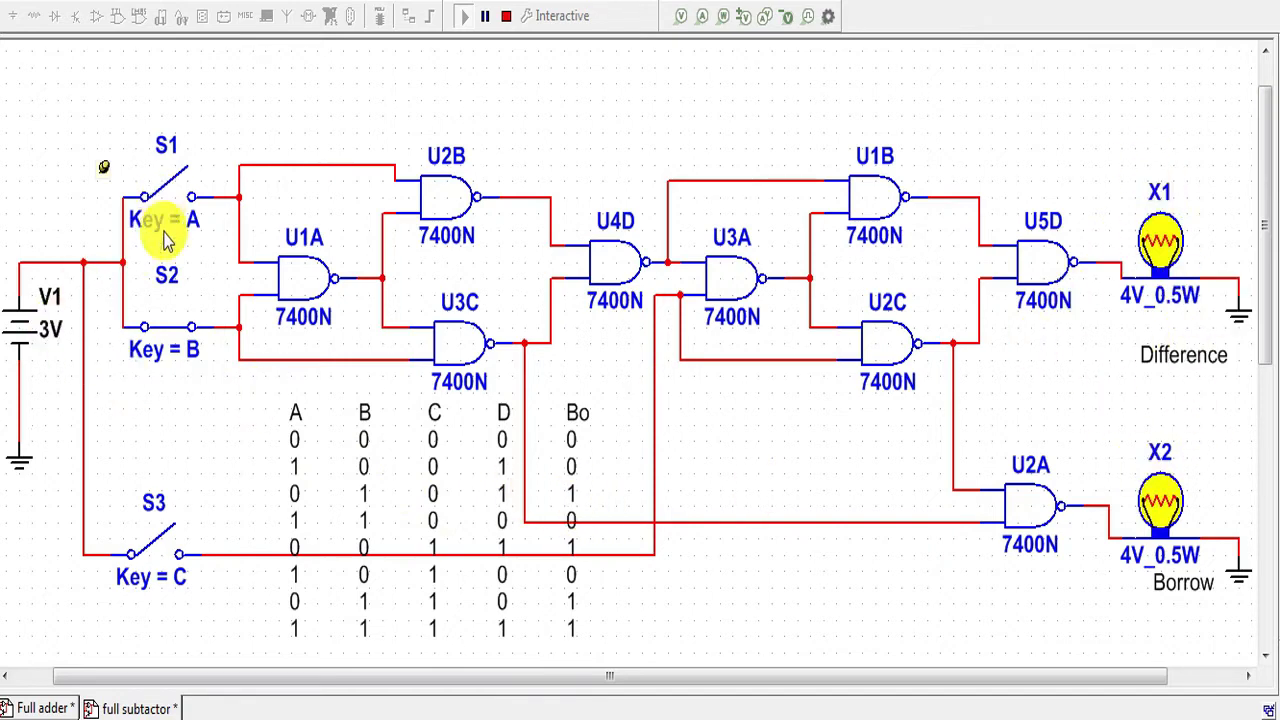
left_click(175, 335)
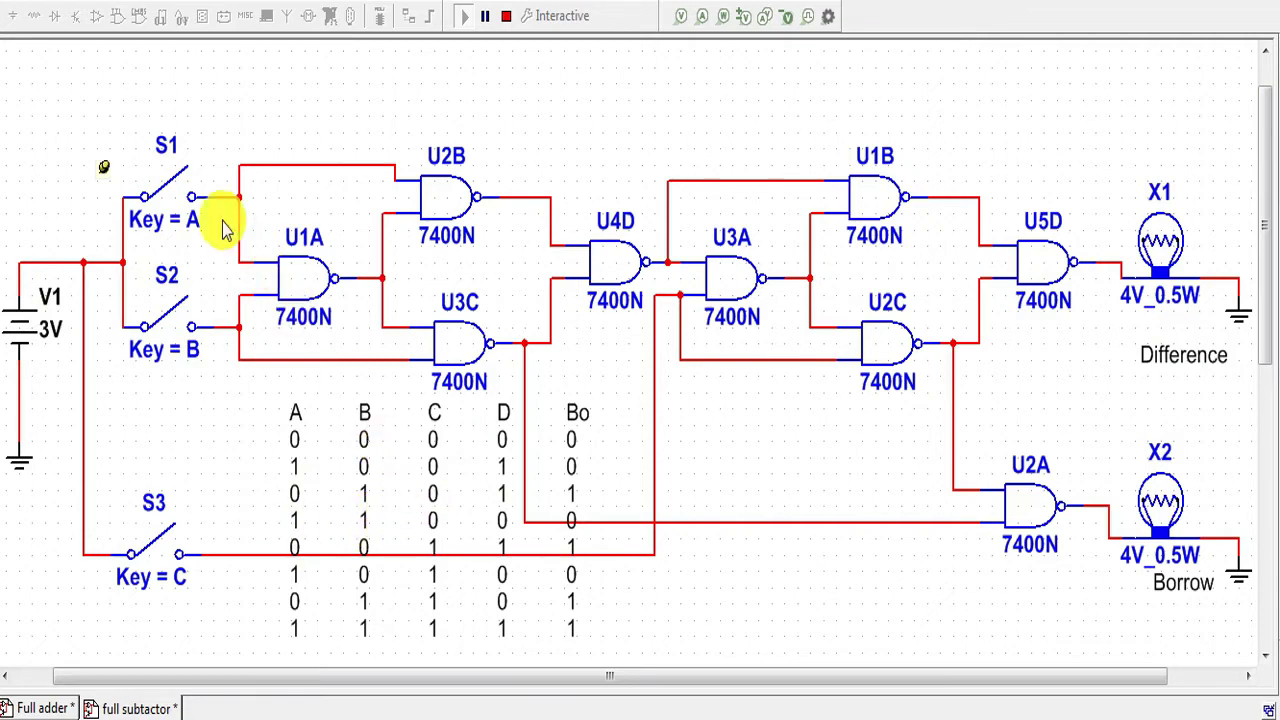
Step: Test the A-and-B row by switching A and B on together, then both off
left_click(170, 190)
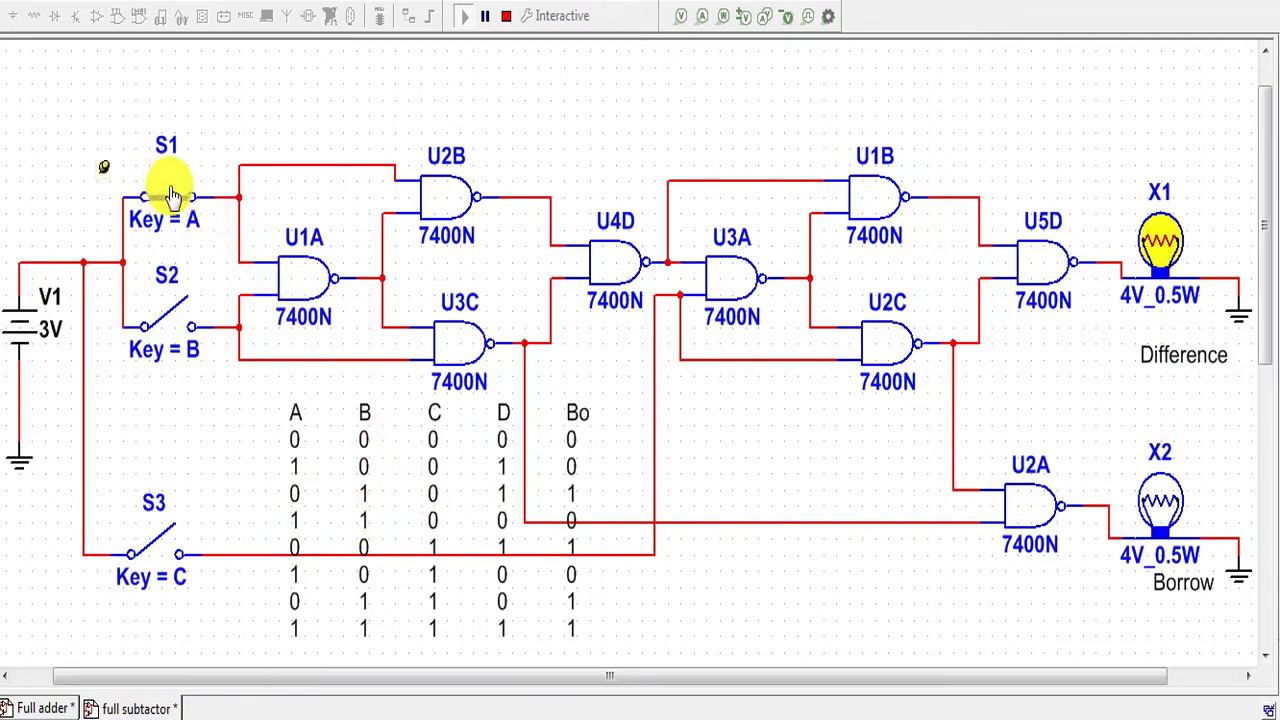
left_click(178, 322)
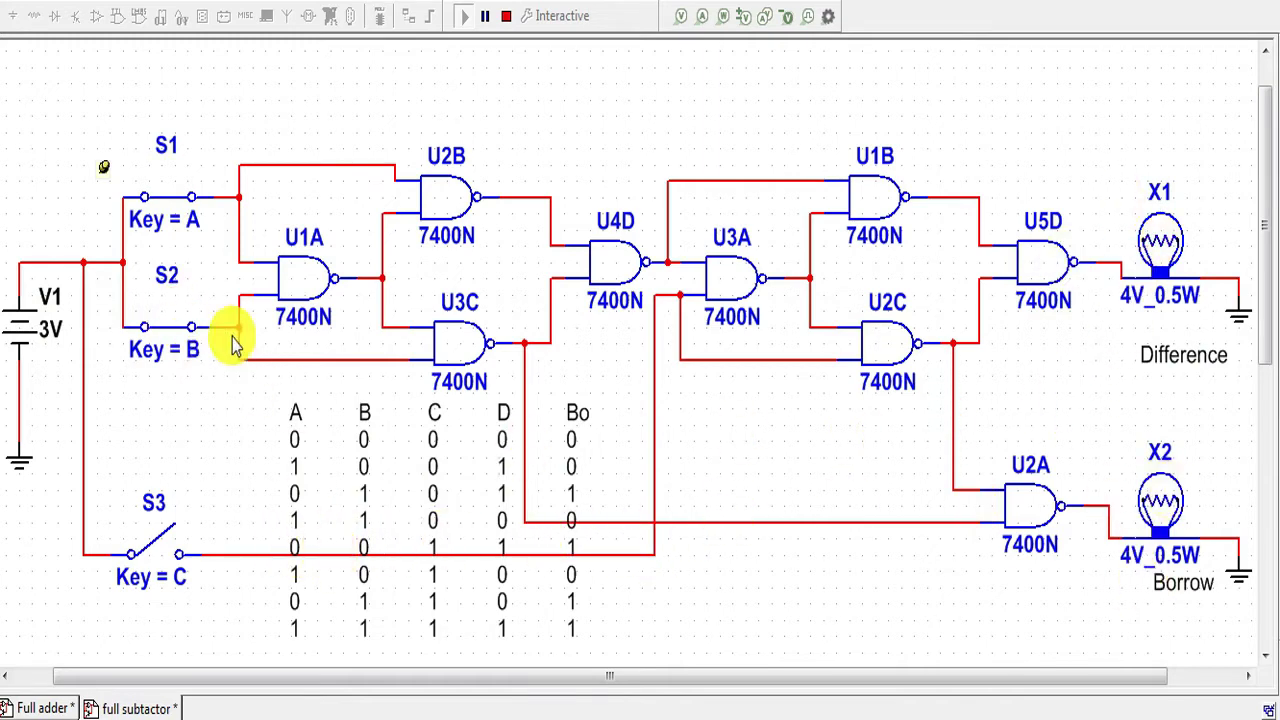
left_click(172, 205)
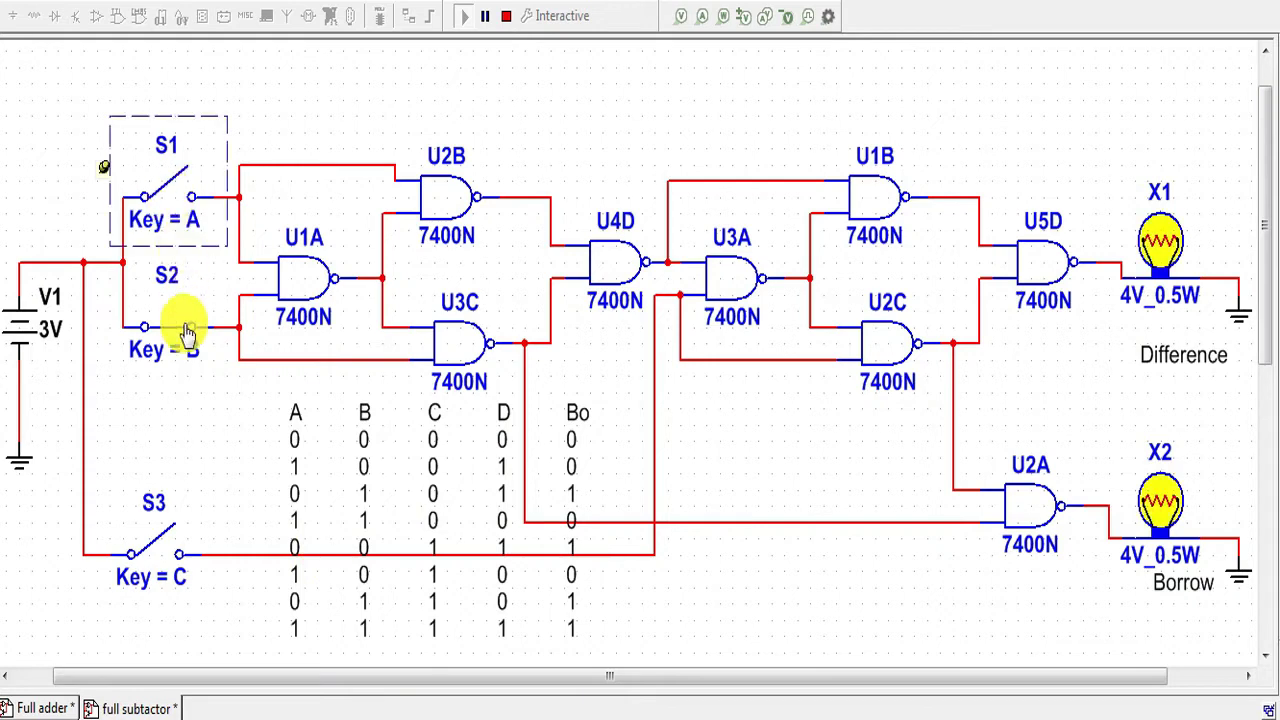
left_click(170, 328)
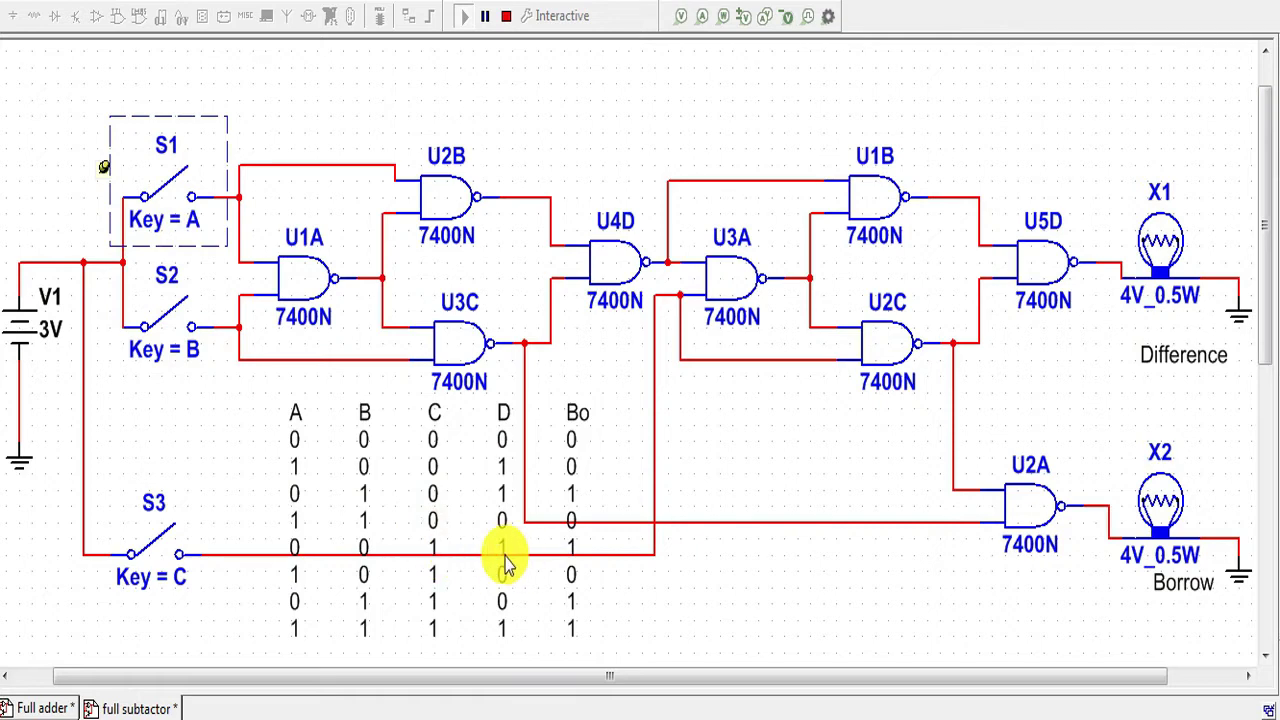
Step: Test C alone, then switch B and C on to check the final rows
left_click(170, 540)
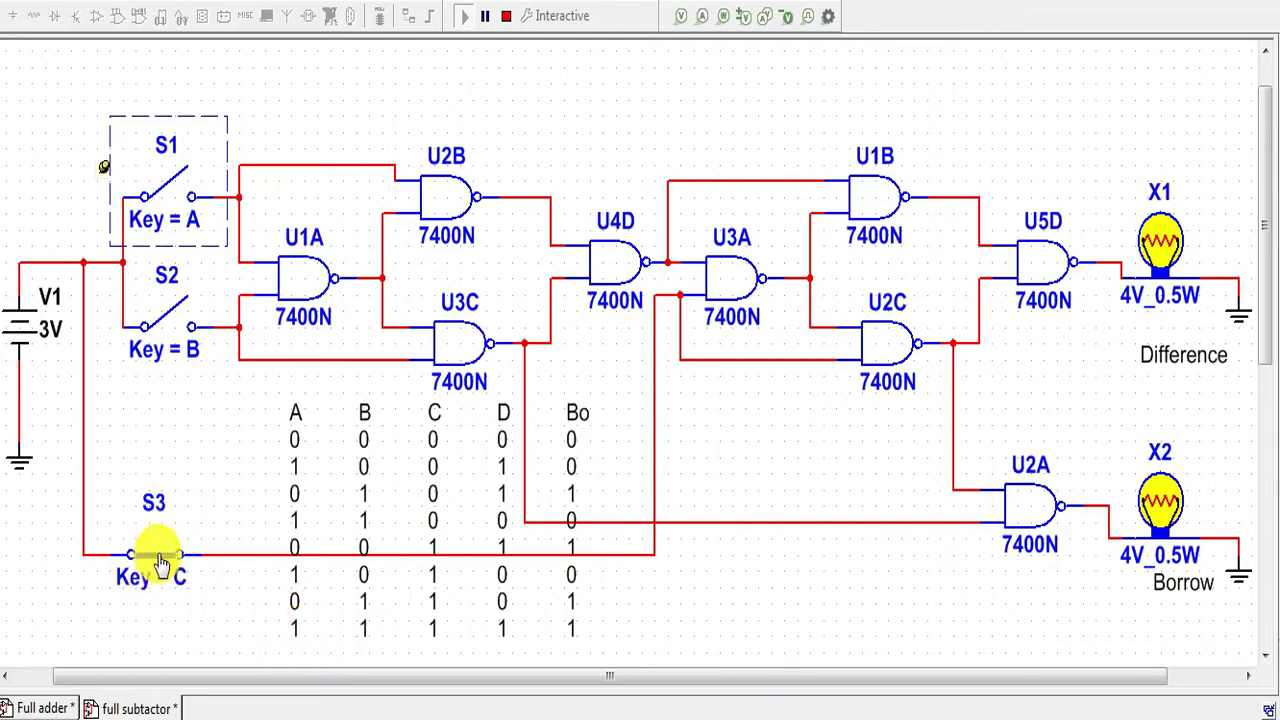
left_click(160, 556)
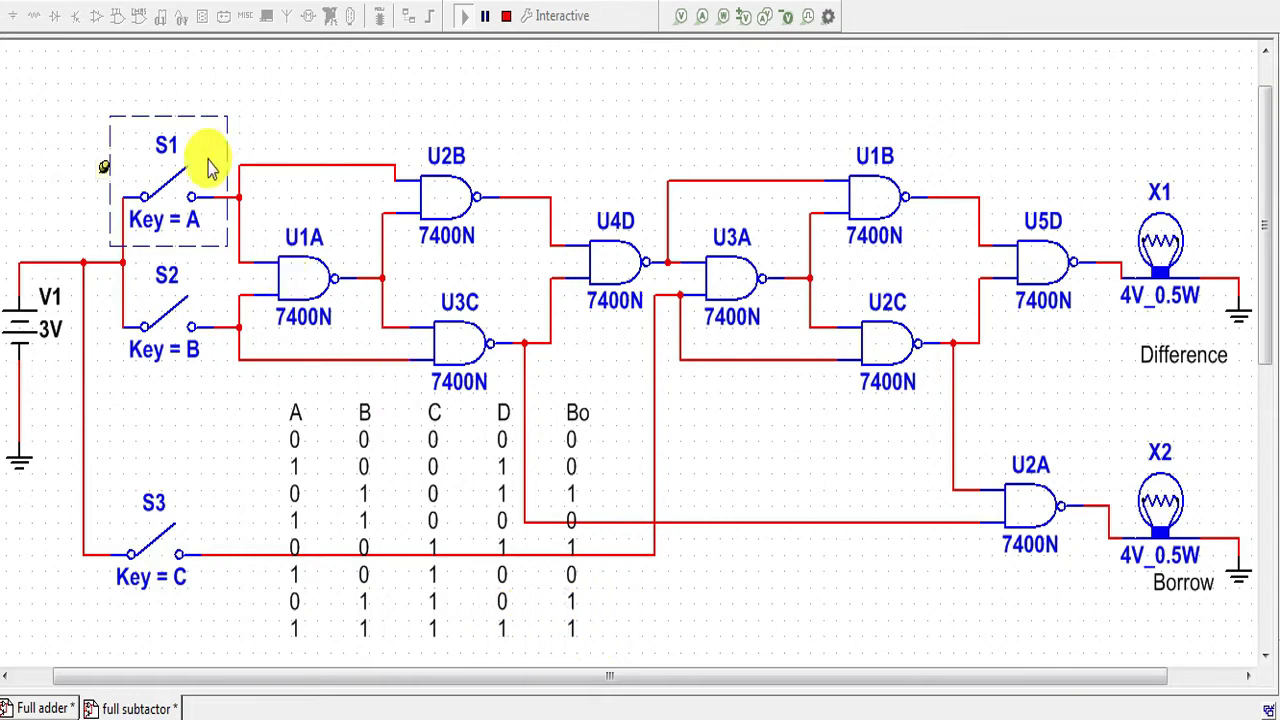
left_click(172, 296)
left_click(172, 540)
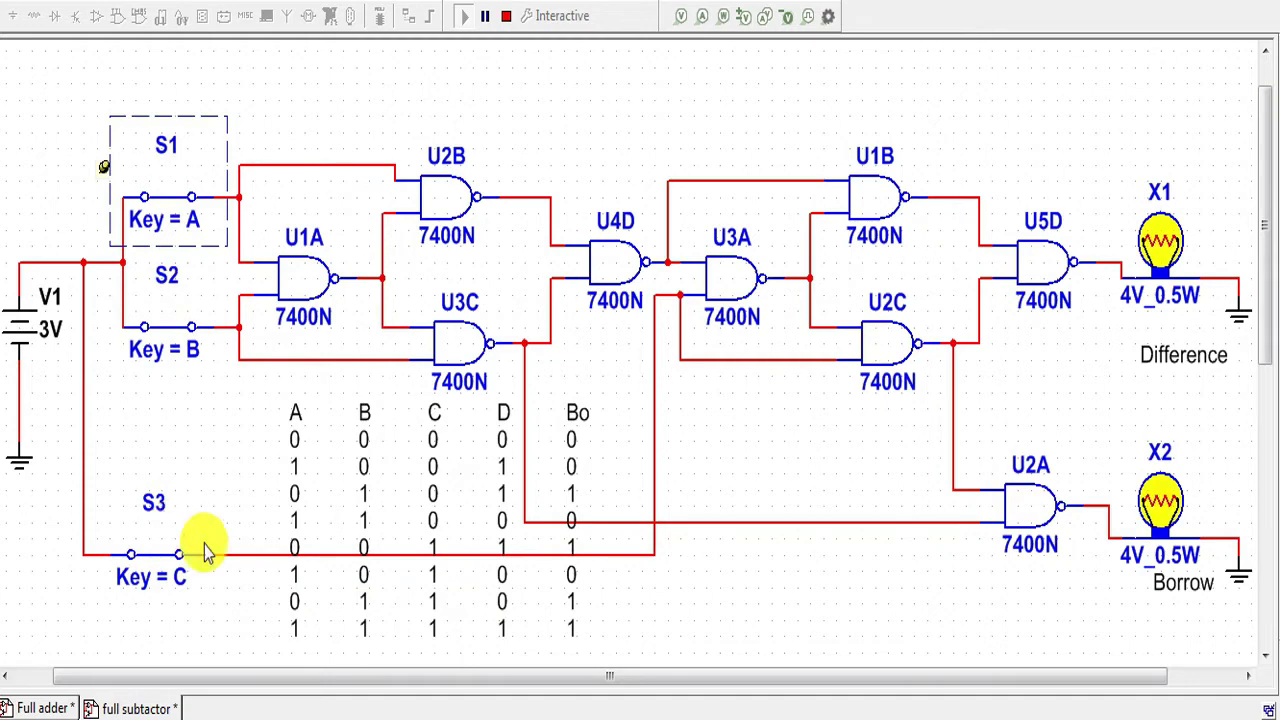